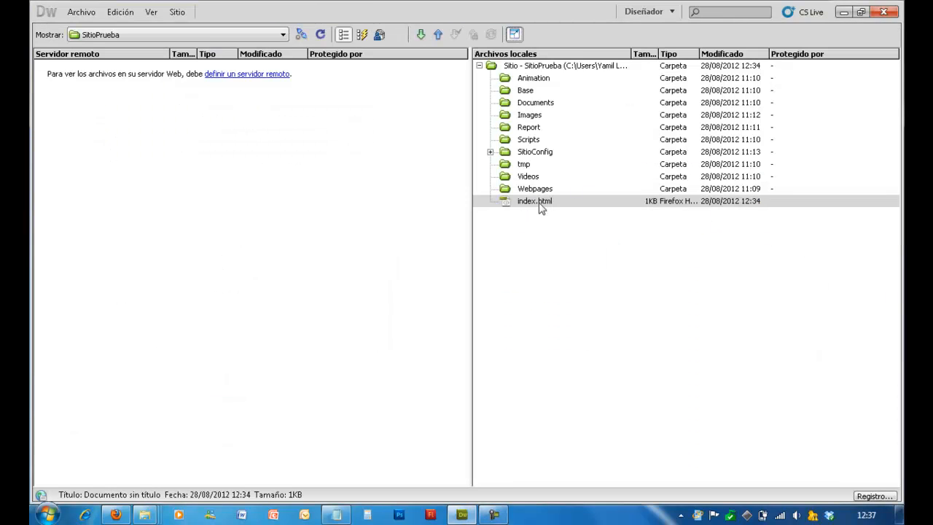
Step: Open index.html for editing and write the first paragraph "Bienvenidos a mi sitio web."
click(532, 231)
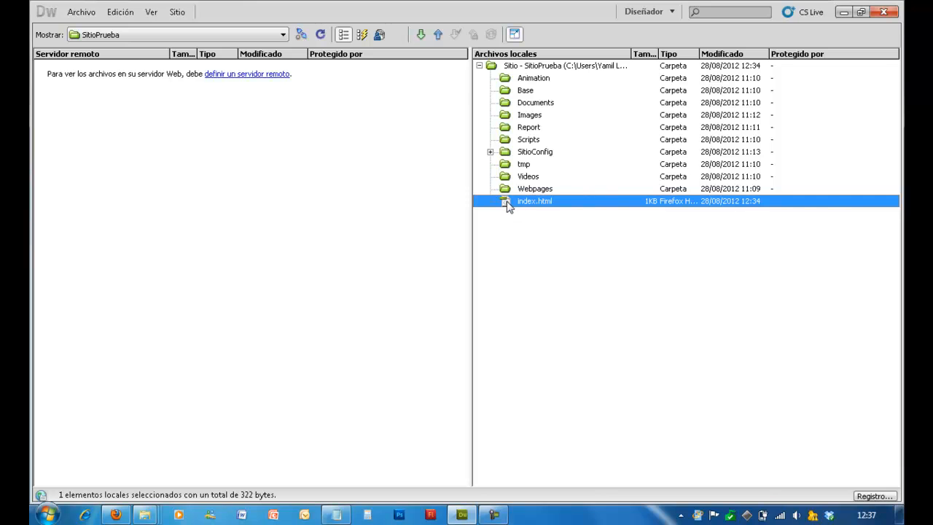
double_click(507, 204)
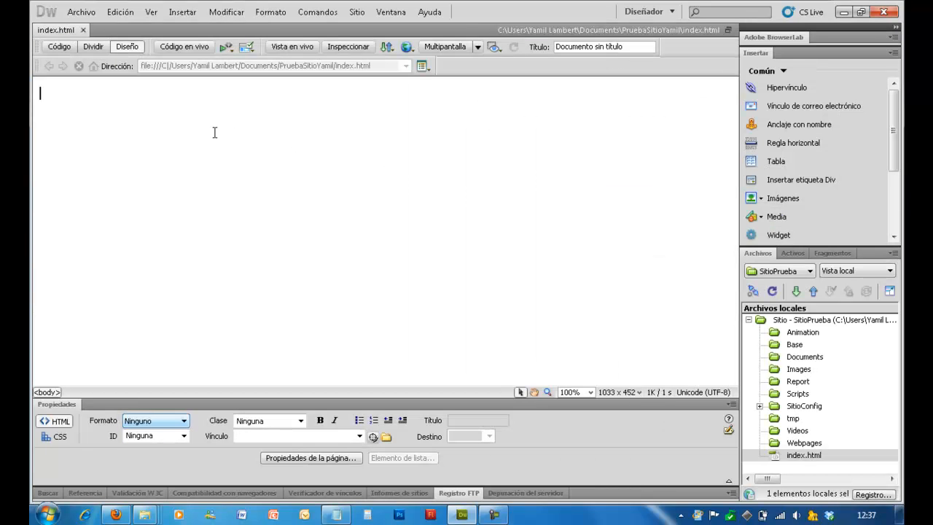
text(Bienvenidos)
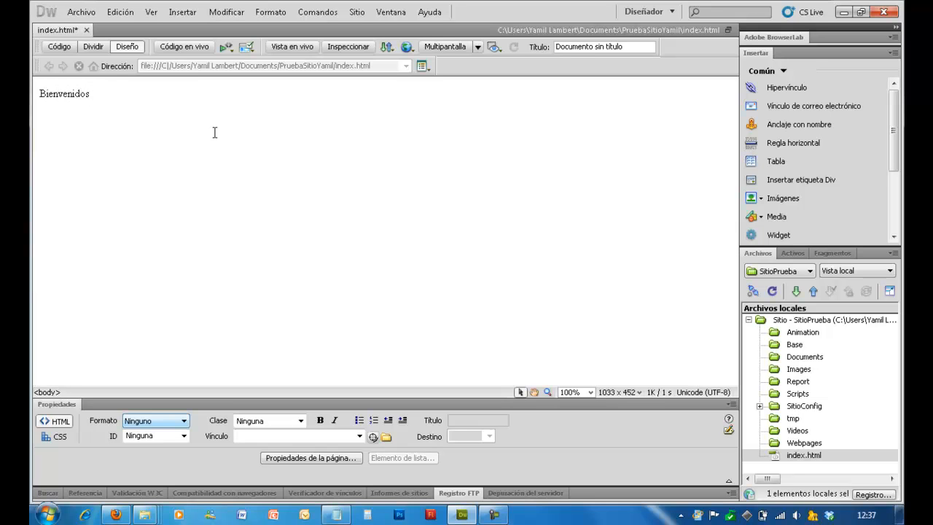
text(a mi sirtio)
key(BackSpace)
key(BackSpace)
key(BackSpace)
key(BackSpace)
key(BackSpace)
text(tio web.)
key(Return)
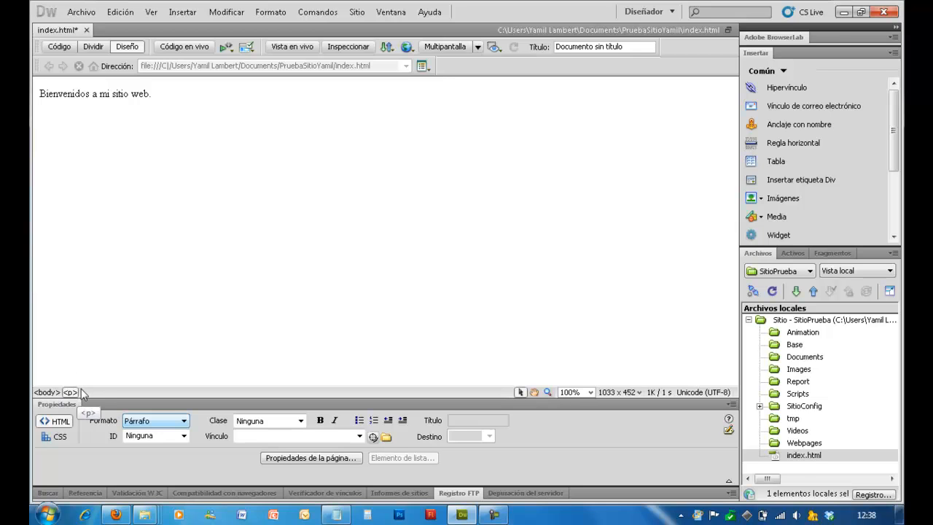
Step: Write "Consultar nuestros productos." and, after a line break, "Consultar nuestros servicios.", add an empty paragraph and save the page
text(Consultar nuestros productos.)
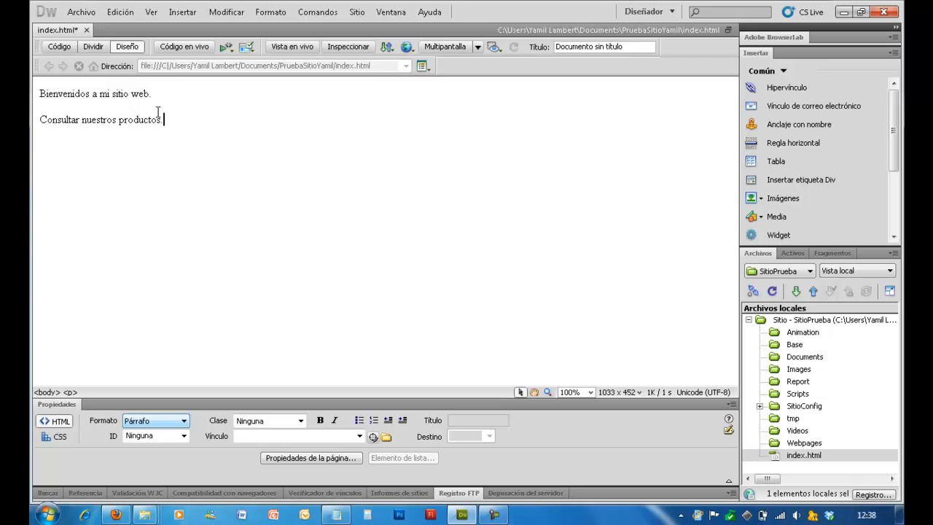
text(Consultar nuestros servicios.)
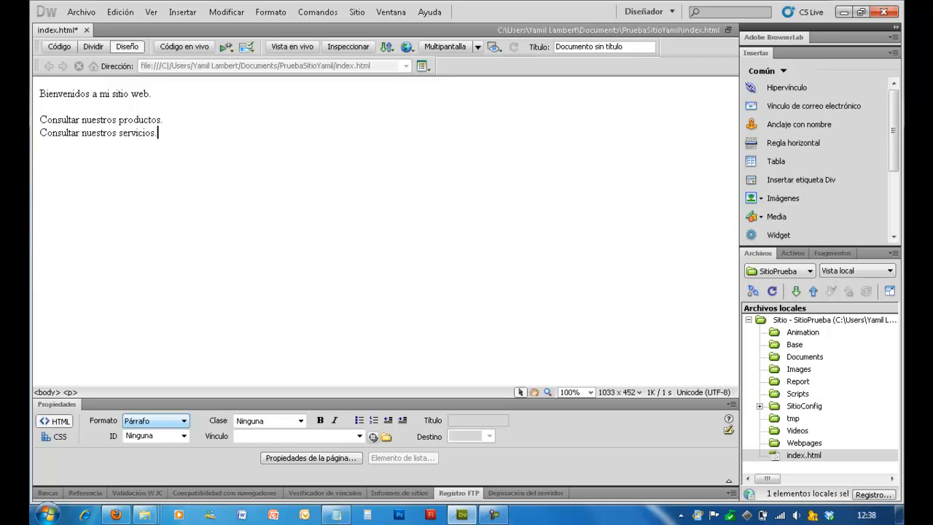
key(Return)
click(81, 12)
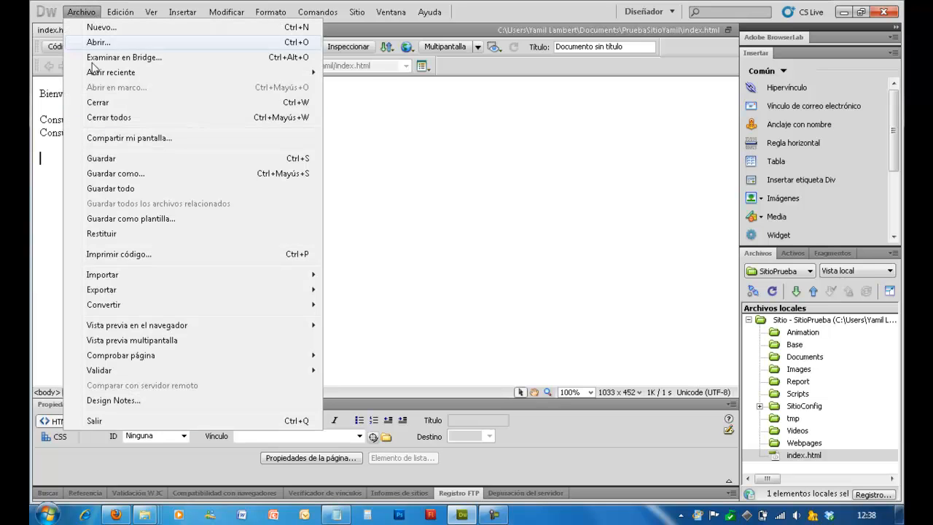
click(110, 162)
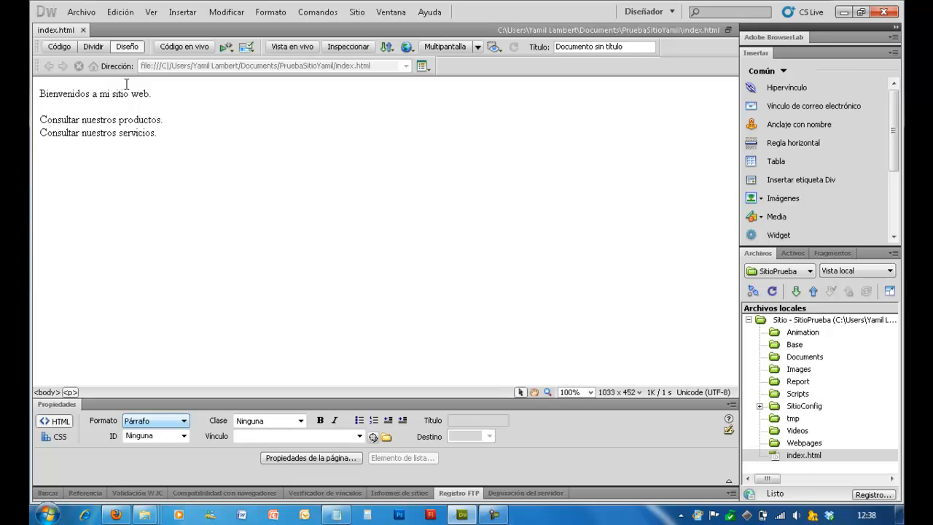
Step: Examine the paragraph and line break tags in the page's source code, and return to the design view
click(60, 46)
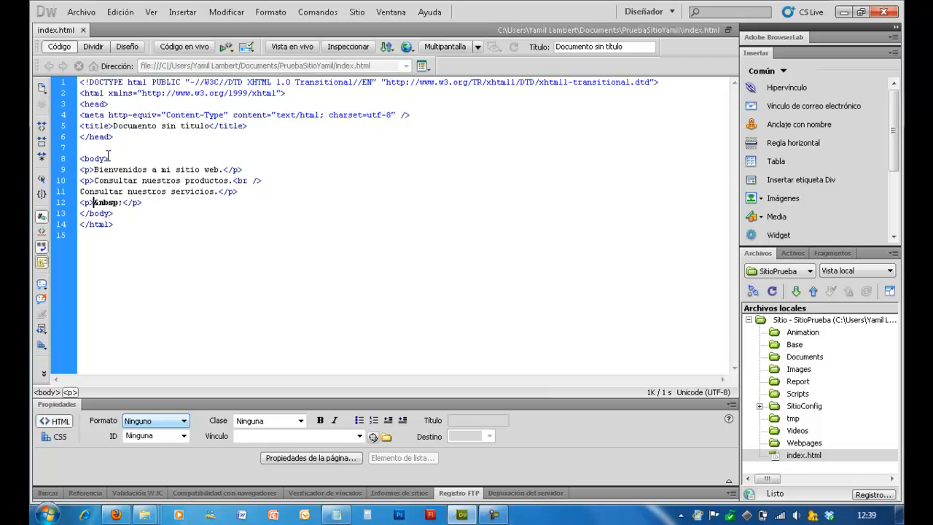
drag(85, 169, 256, 181)
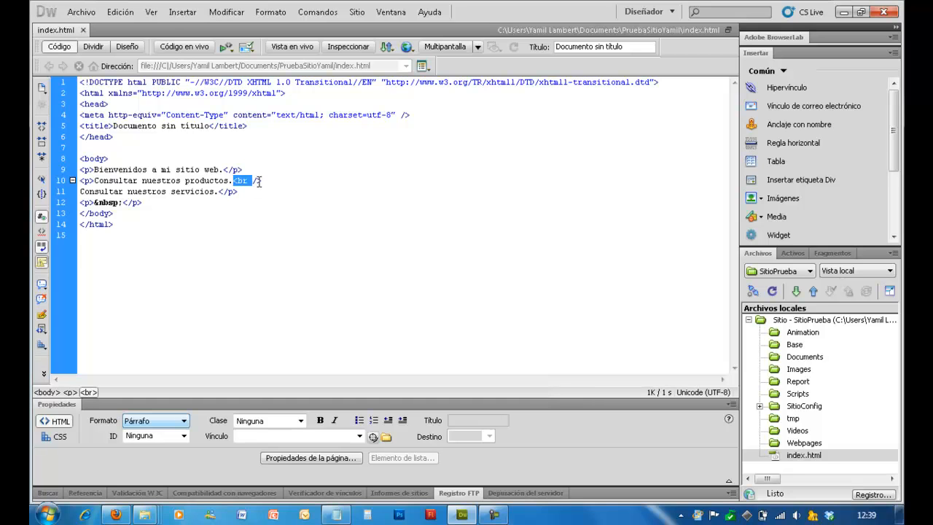
click(127, 47)
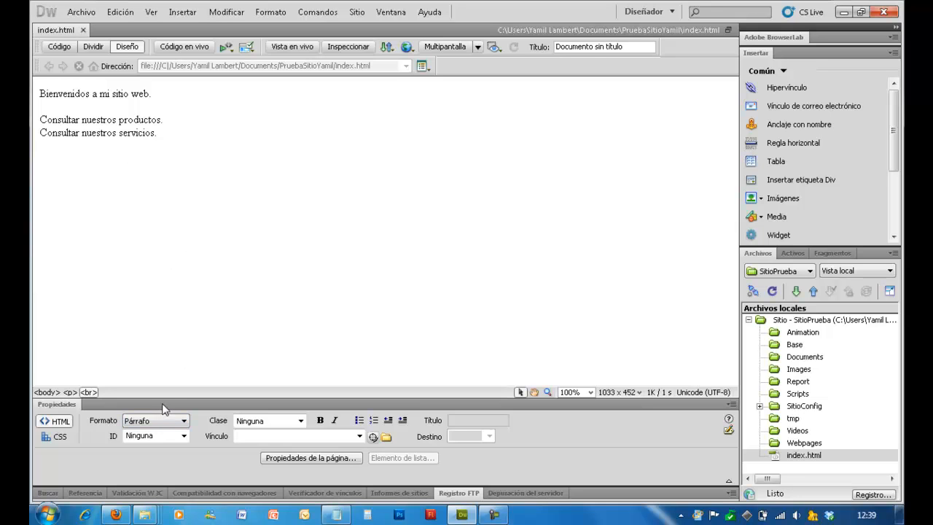
click(384, 16)
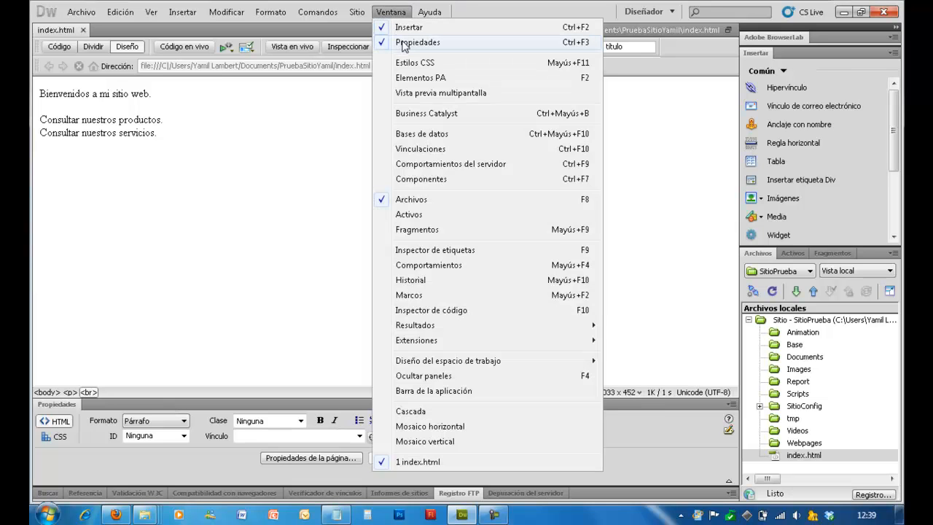
click(282, 147)
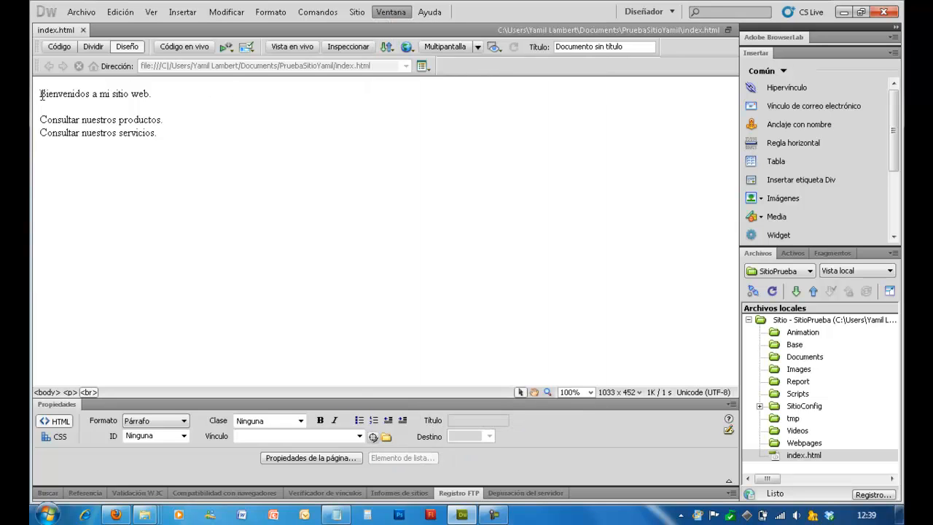
Step: Select the whole welcome line "Bienvenidos a mi sitio web."
key(Up)
key(Up)
key(Home)
key(Right)
key(Left)
key(Escape)
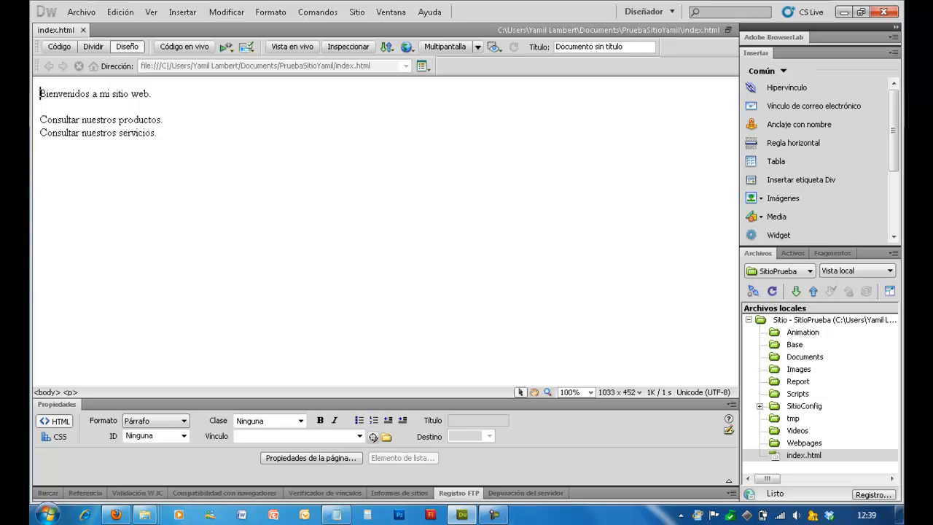
key(shift+Right)
key(shift+Right)
key(shift+Right)
key(shift+Right)
key(shift+Right)
key(shift+Right)
key(shift+Right)
key(shift+Right)
key(shift+Right)
key(shift+Right)
key(shift+Right)
key(shift+Right)
key(shift+Right)
key(shift+Right)
key(shift+Right)
key(shift+Right)
key(shift+Right)
key(shift+Right)
key(shift+Right)
key(shift+Right)
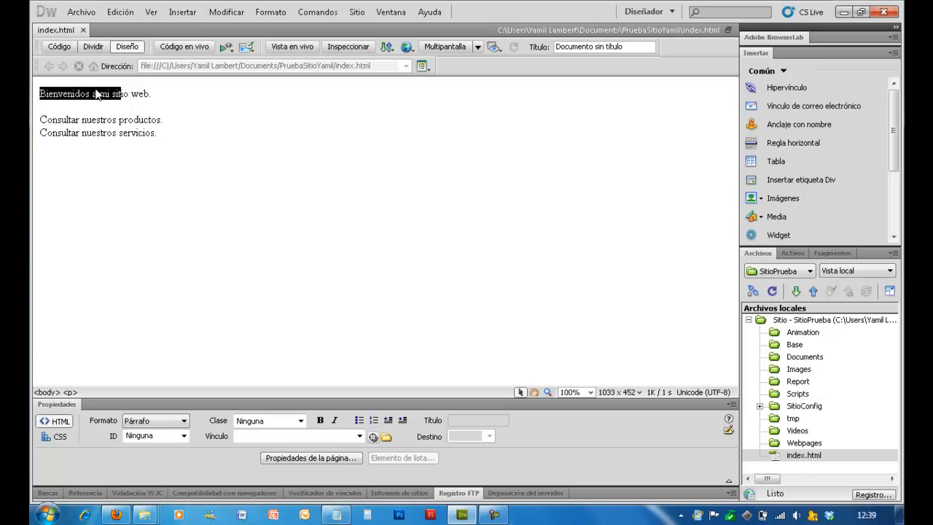
key(shift+Right)
key(shift+Right)
key(shift+Right)
key(shift+Right)
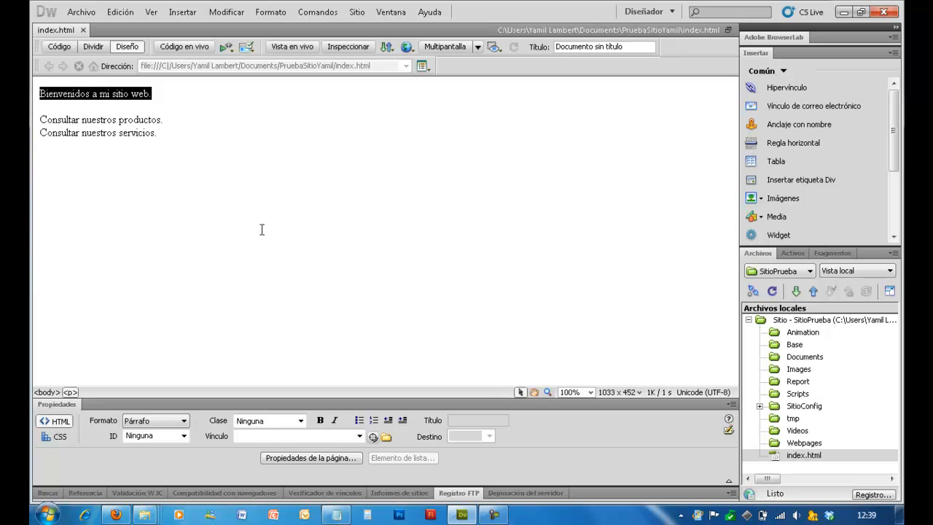
Step: Try the formats Encabezado 1, Encabezado 6, Encabezado 3 and Formato predeterminado on the welcome line
click(184, 421)
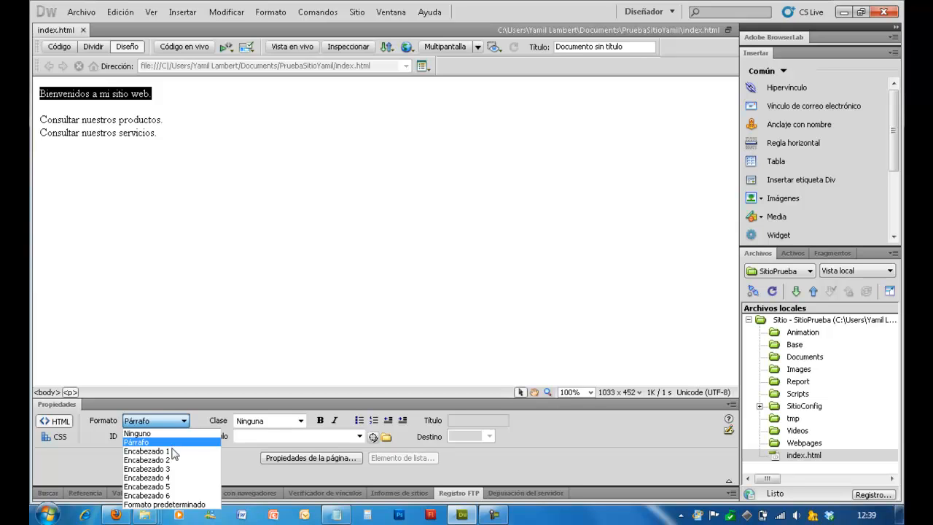
click(173, 451)
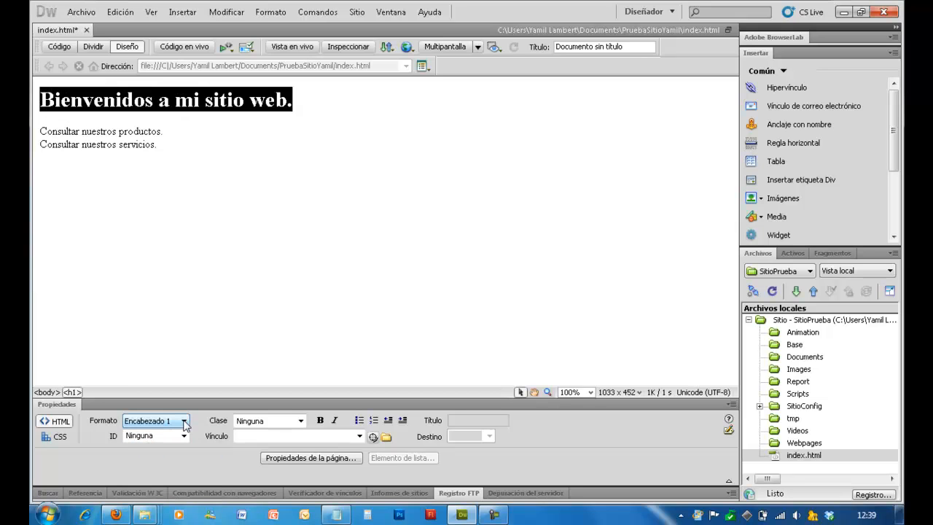
click(184, 426)
click(179, 492)
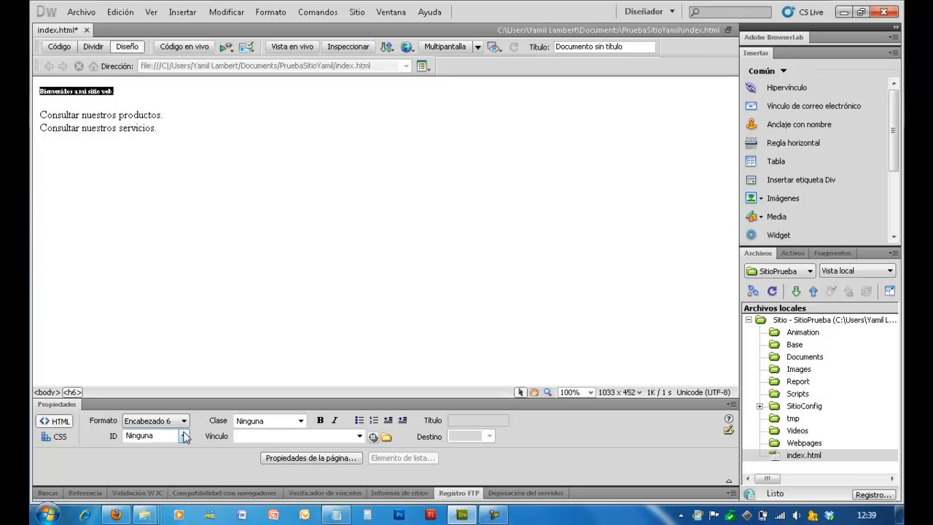
click(185, 421)
click(178, 469)
click(183, 422)
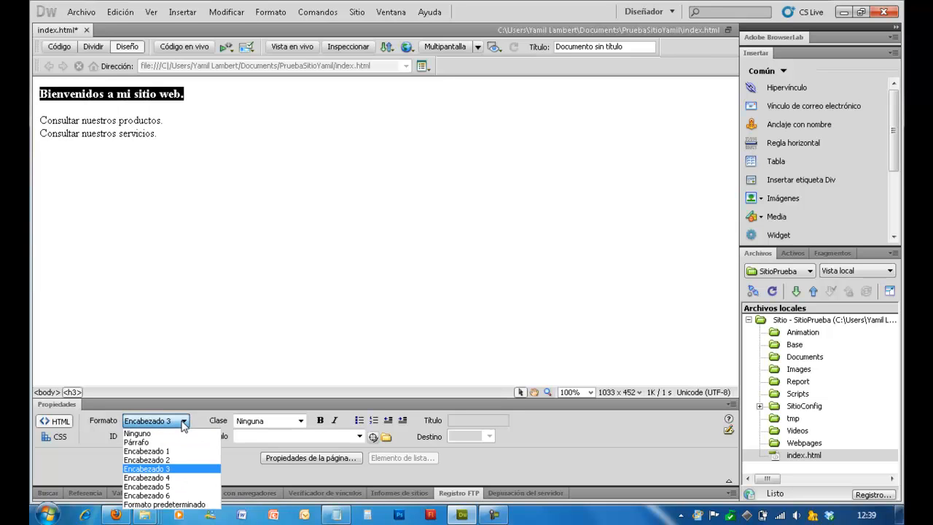
click(184, 505)
Step: Format the welcome line as Encabezado 2 and make it bold and italic
click(185, 421)
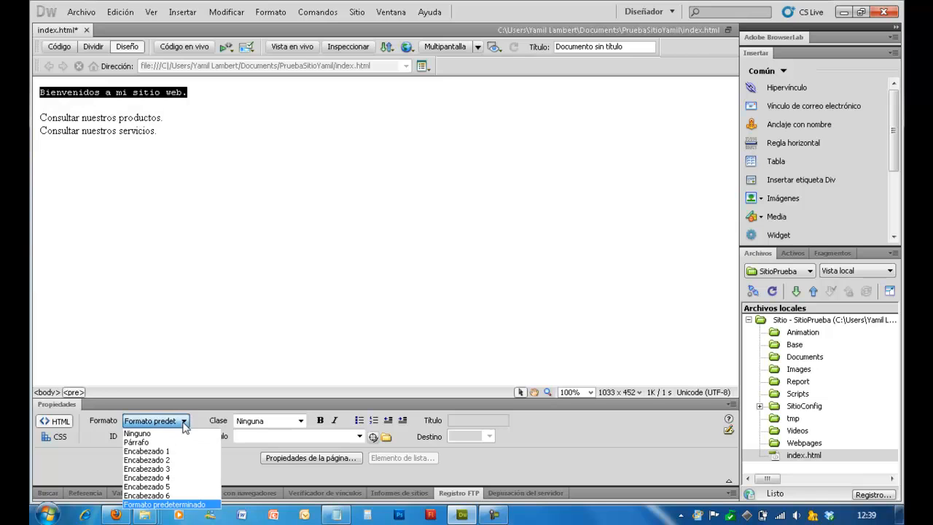
click(168, 459)
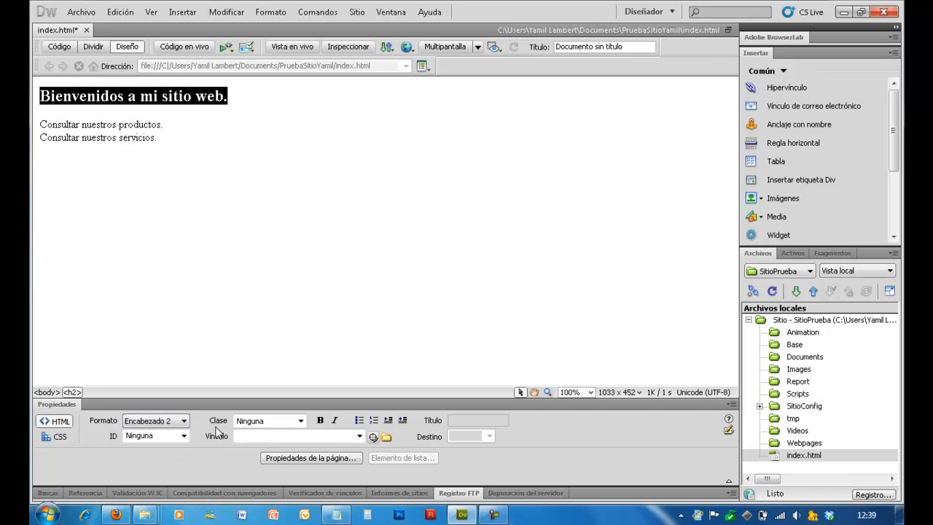
click(301, 421)
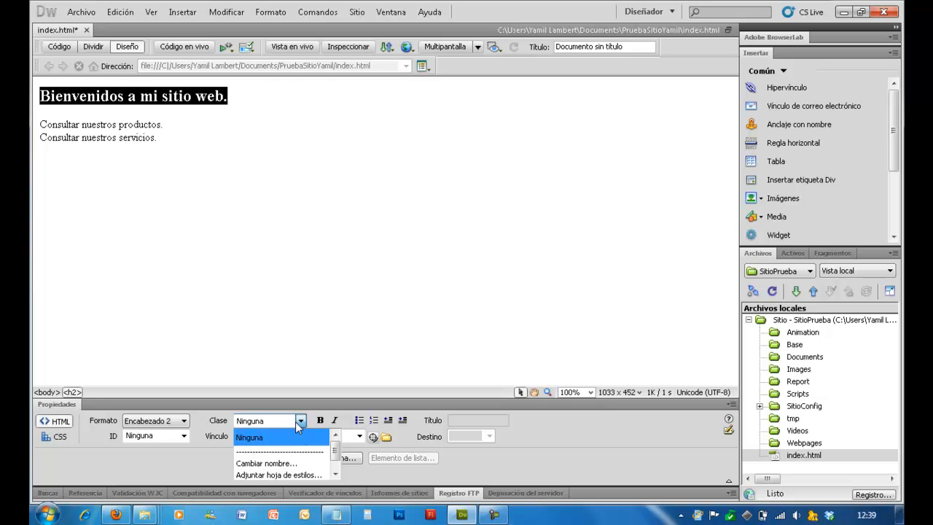
click(298, 422)
click(335, 421)
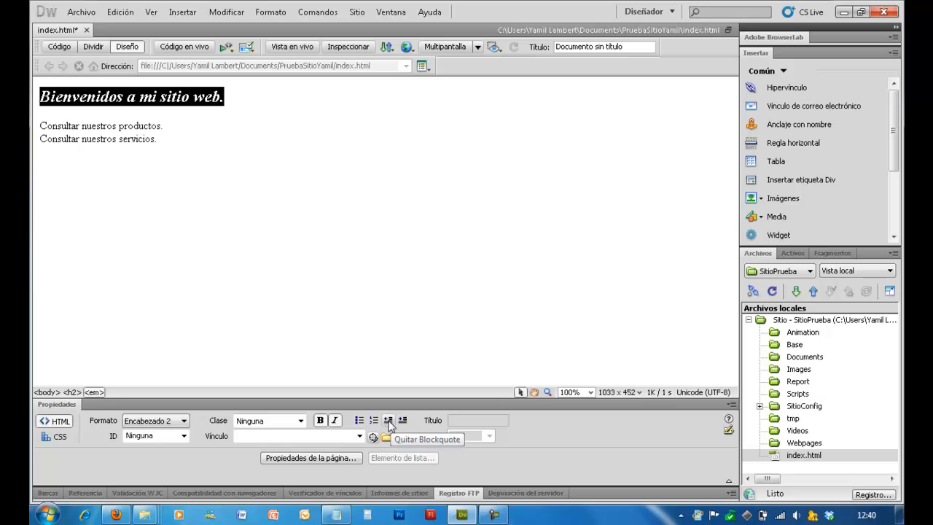
click(184, 438)
click(184, 438)
click(239, 435)
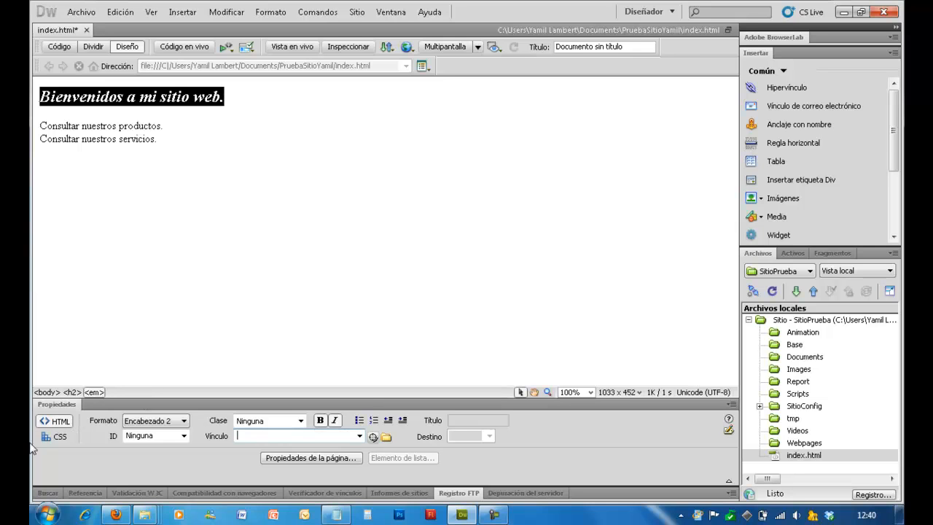
click(58, 438)
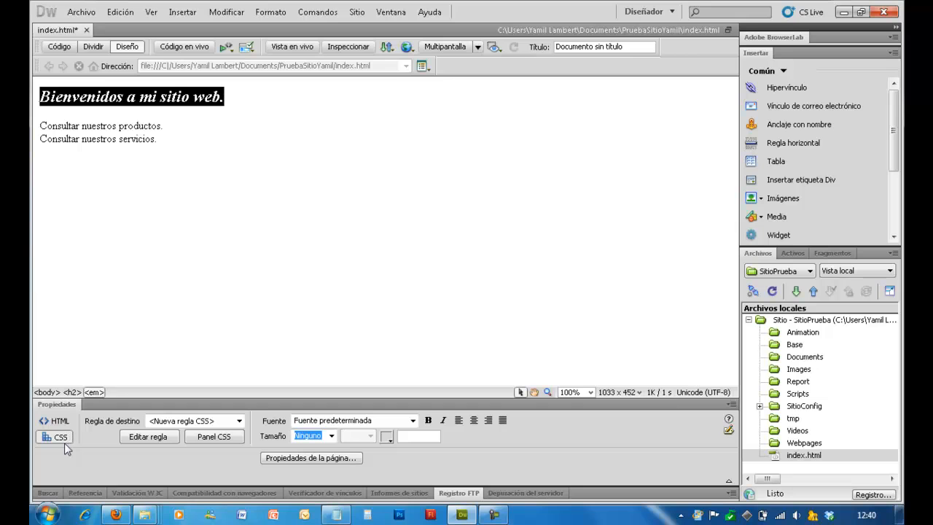
click(55, 422)
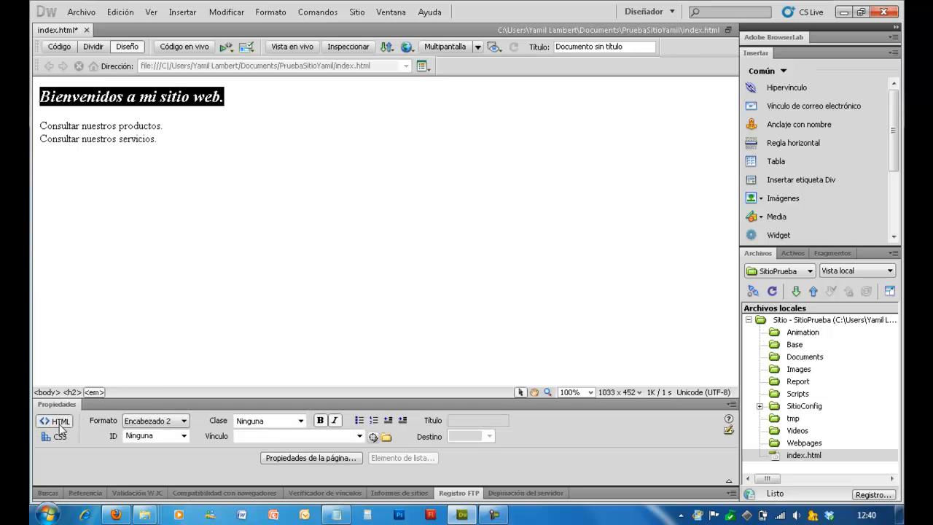
Step: Indent the welcome heading once and remove the indent again
click(275, 15)
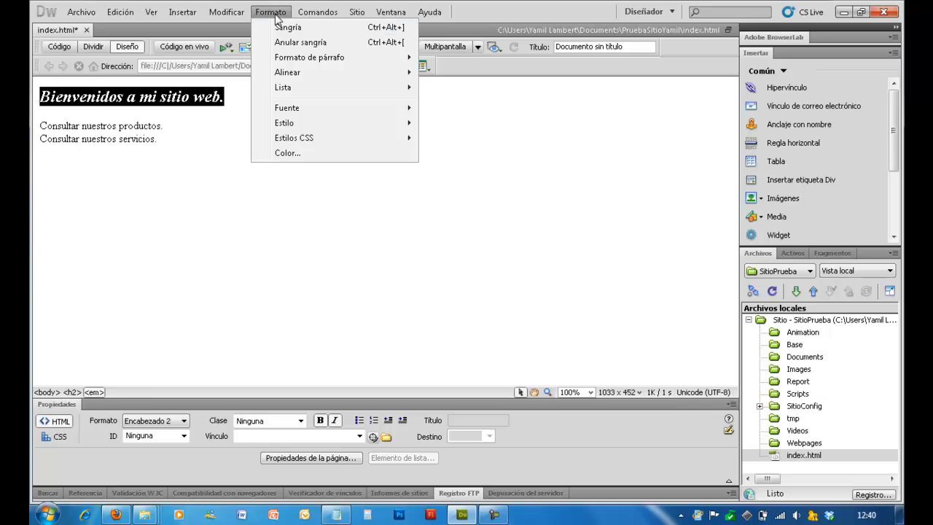
click(281, 27)
click(277, 12)
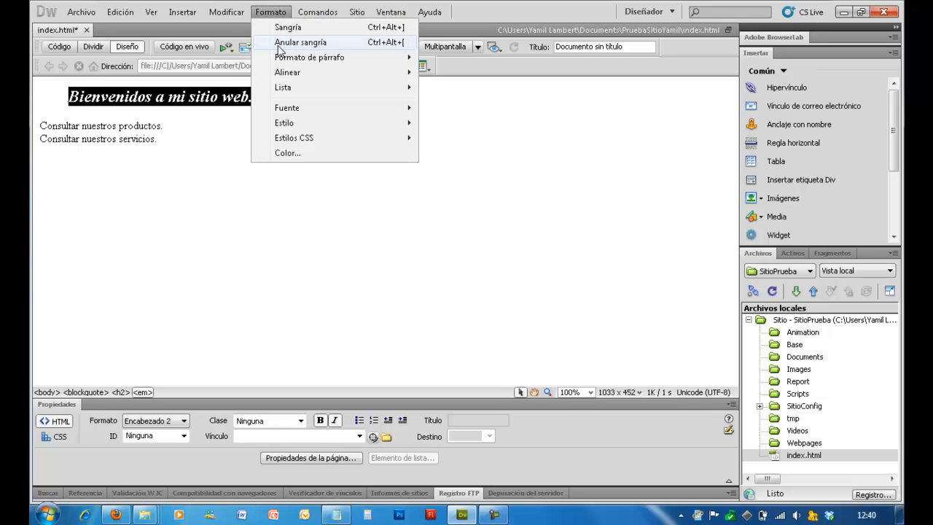
click(279, 44)
Step: Change the welcome heading's paragraph format to Párrafo and set it back to Encabezado 2
click(277, 13)
mouse_move(310, 64)
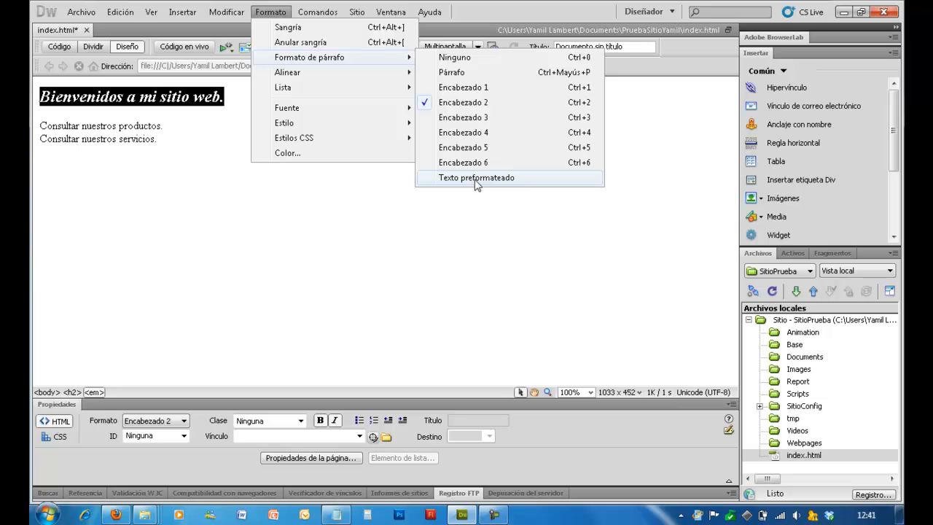
click(459, 72)
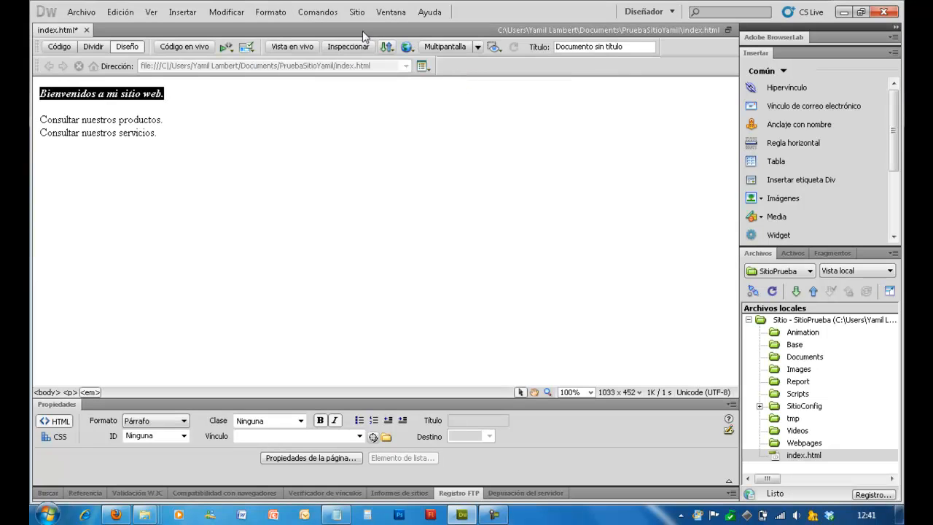
click(284, 15)
mouse_move(385, 60)
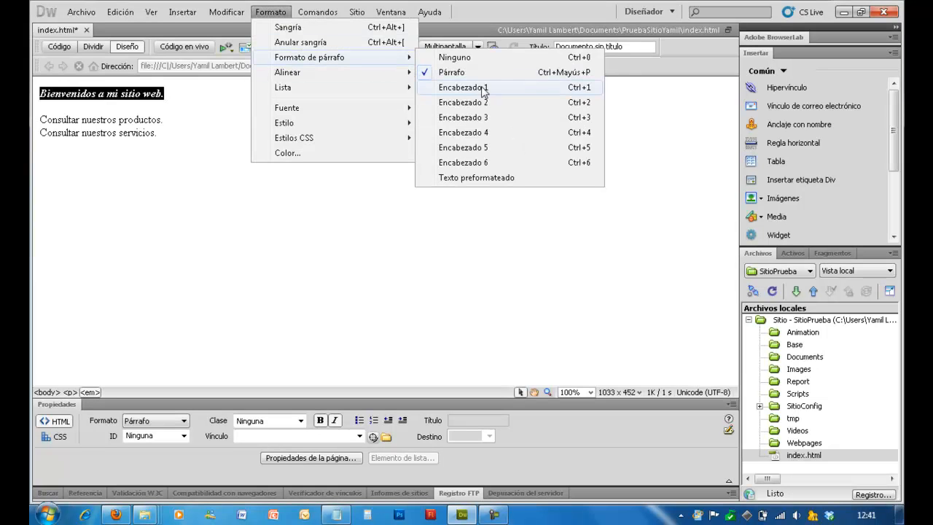
click(483, 103)
Step: Center the welcome heading on the page
click(271, 13)
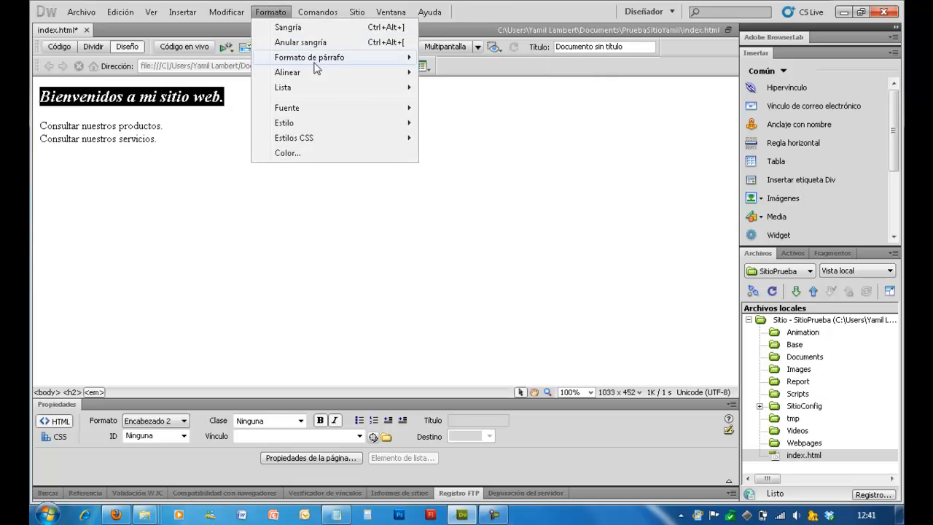
mouse_move(361, 75)
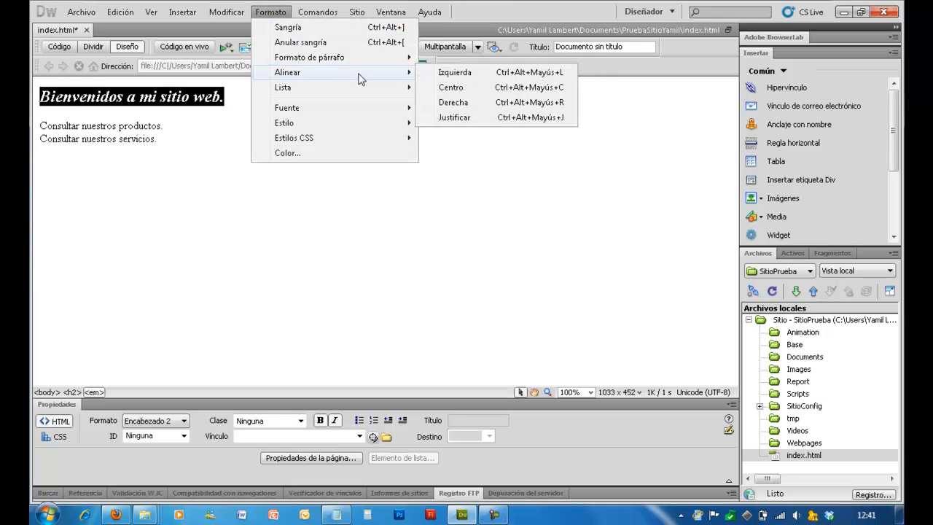
click(459, 88)
click(216, 13)
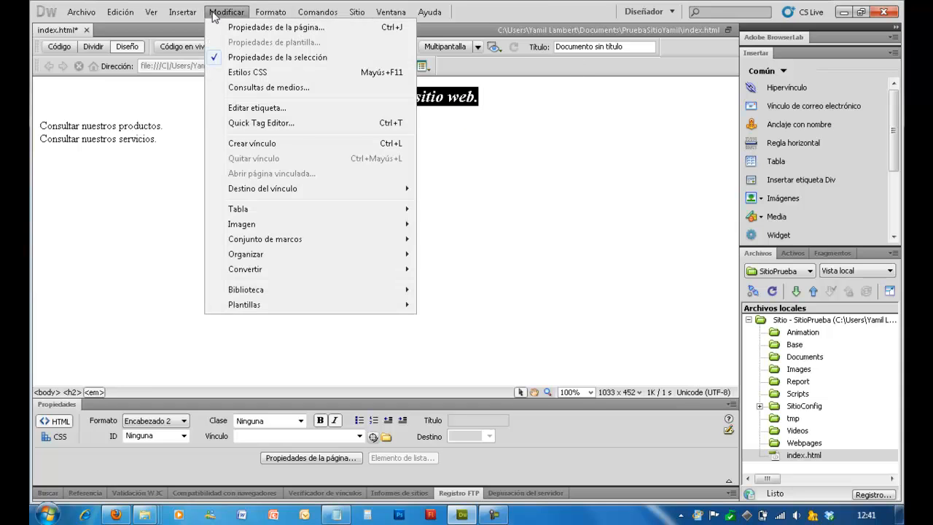
mouse_move(279, 16)
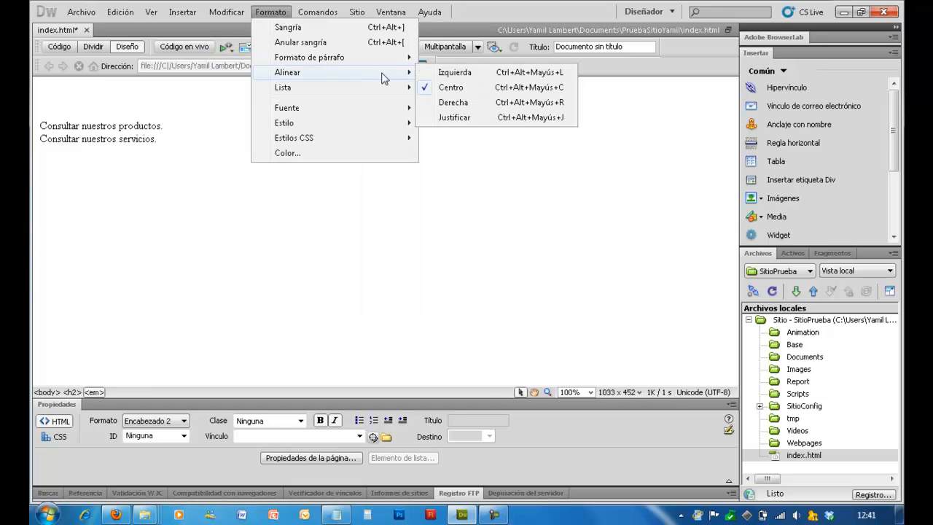
mouse_move(387, 90)
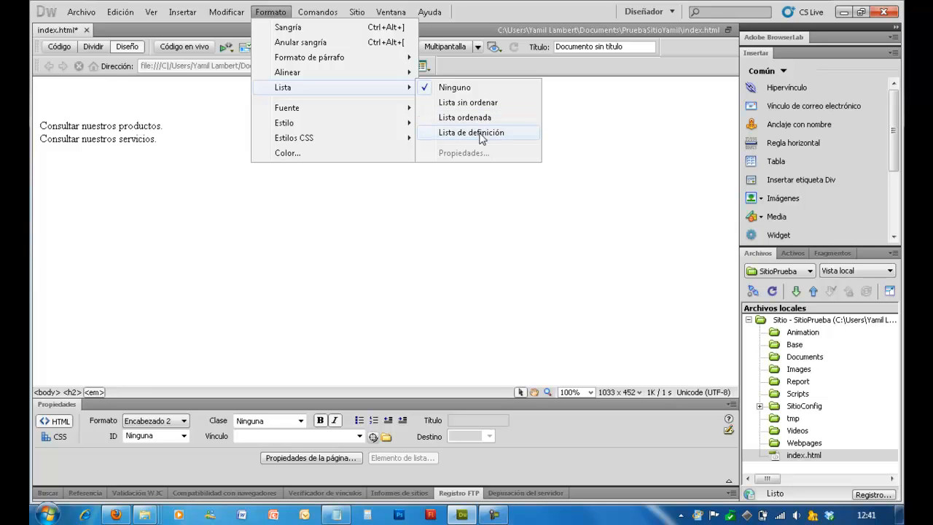
click(153, 183)
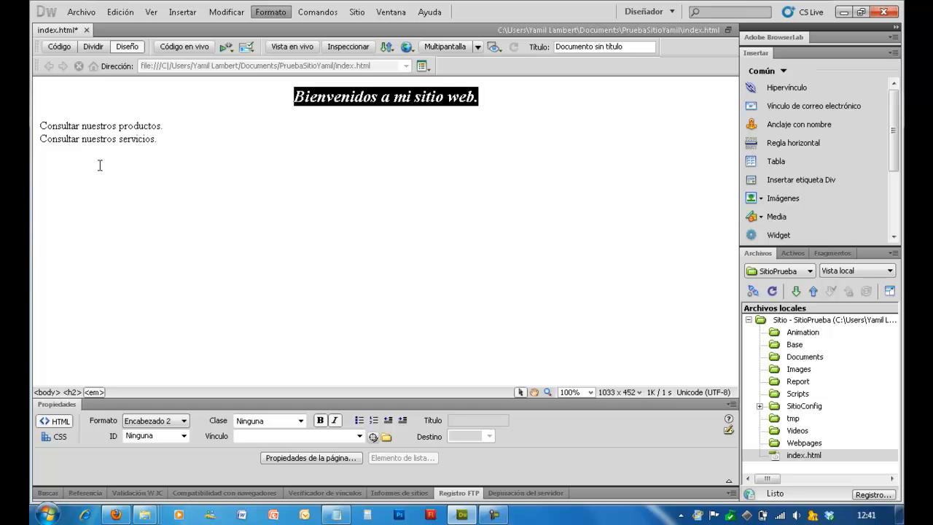
Step: Create a bulleted list below the line about services with the items Uno, Dos and Tres
key(Down)
key(Down)
key(Escape)
key(Escape)
key(Down)
key(Down)
key(Down)
key(Down)
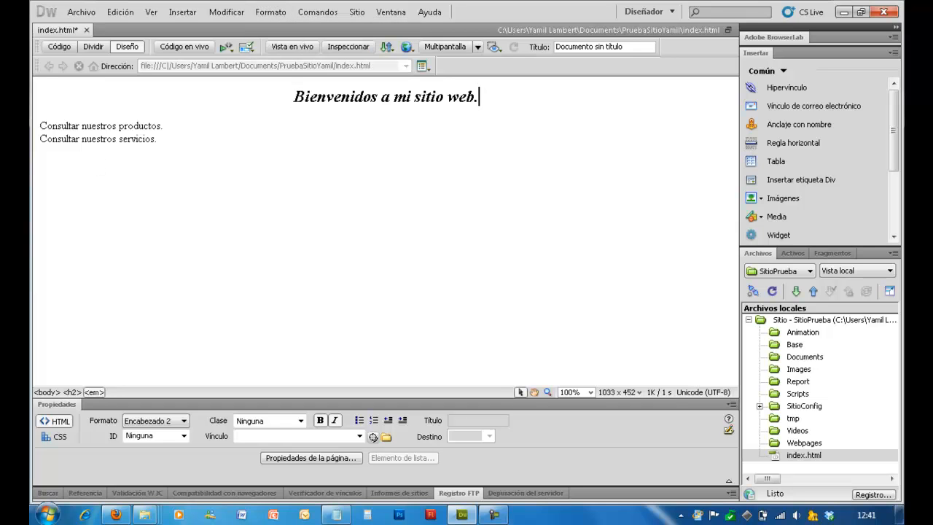
click(360, 422)
text(Unod )
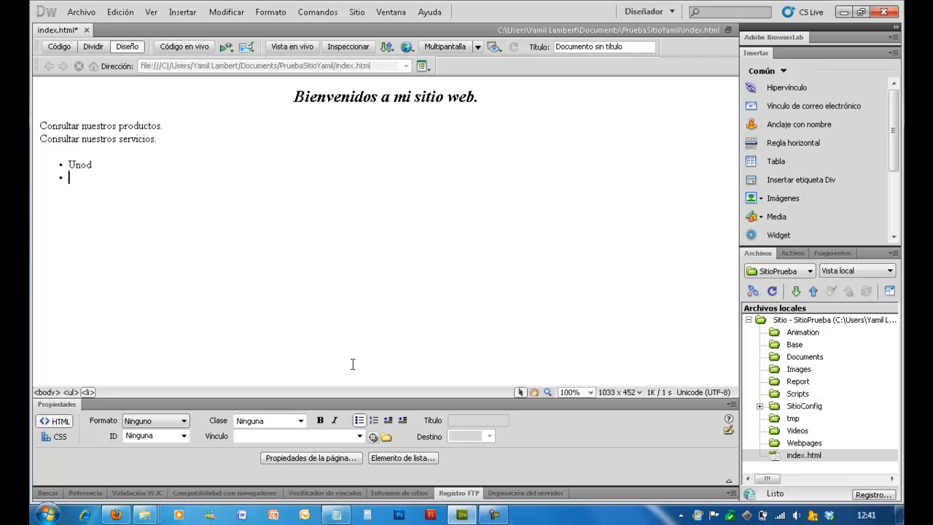
text(Dos)
key(Return)
text(Tres)
key(Return)
click(132, 167)
key(BackSpace)
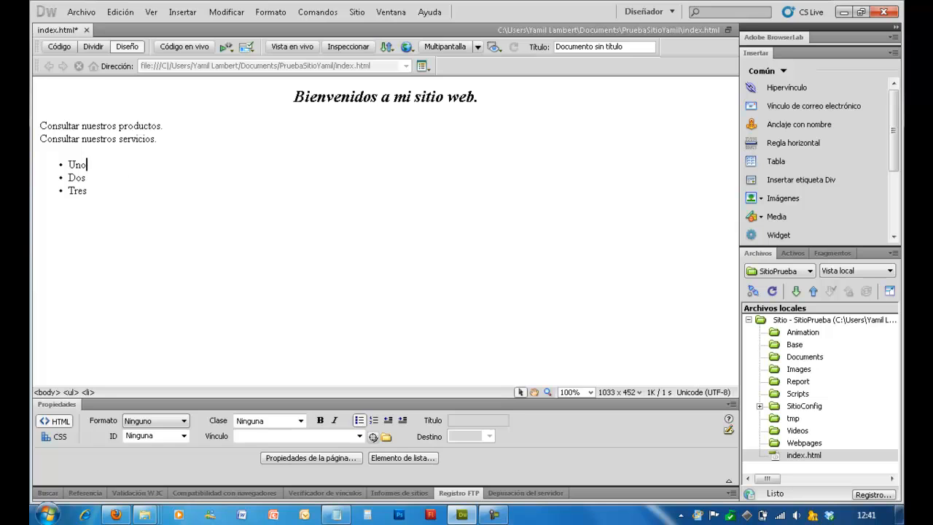
Step: Create a numbered list below the bulleted list with the items Uno, Dos and Tres, and end the list
key(Down)
key(Down)
key(Down)
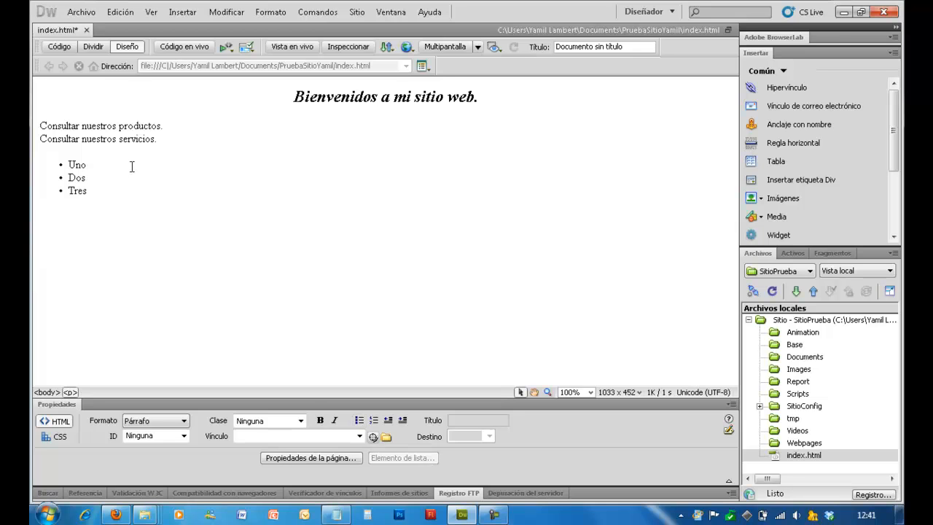
click(374, 421)
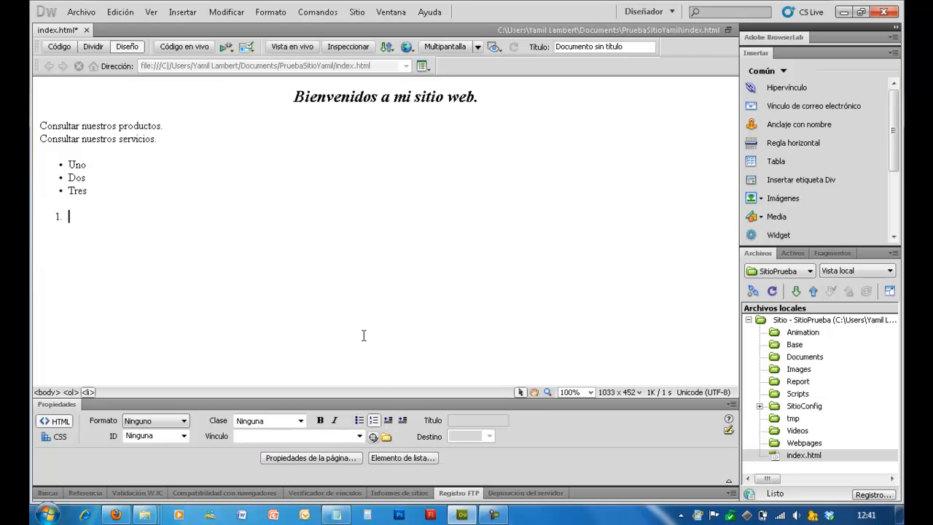
text(Uno)
key(Return)
text(Dos)
key(Return)
text(Tres)
key(Return)
key(Return)
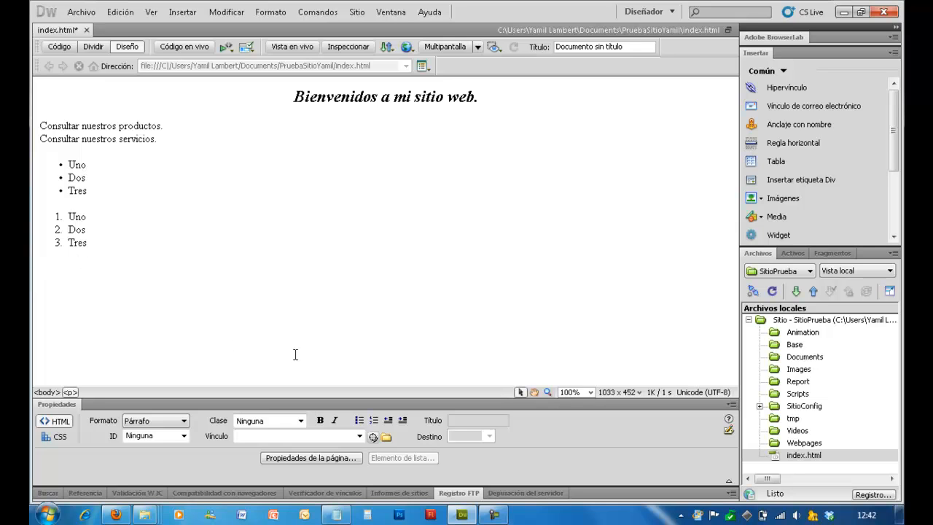
click(271, 11)
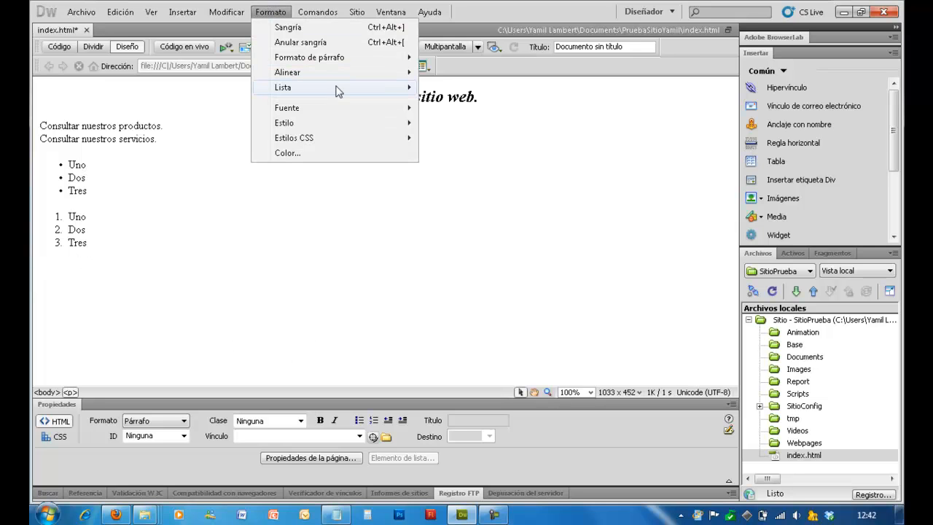
mouse_move(340, 87)
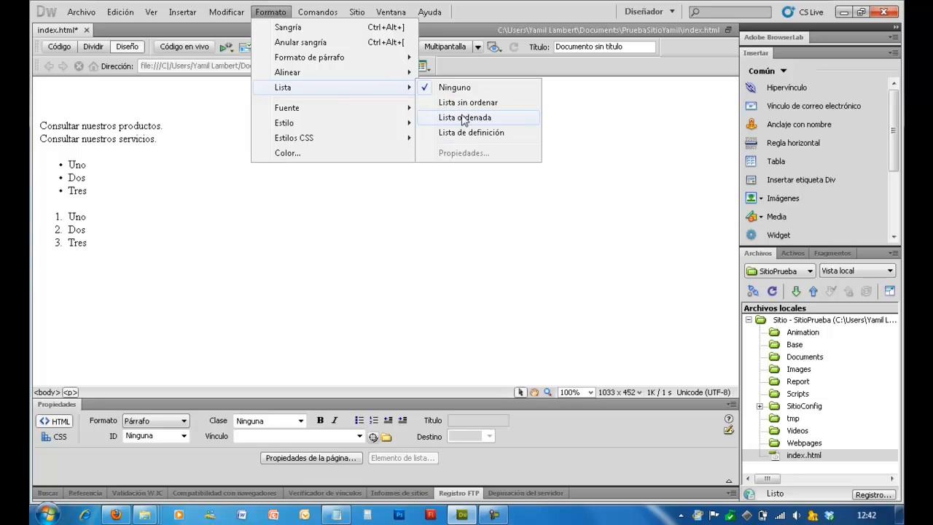
click(68, 274)
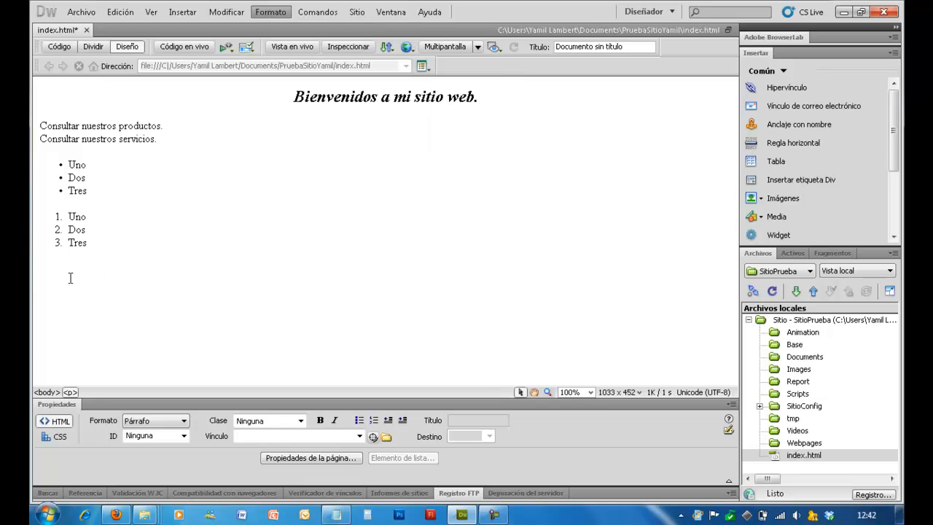
Step: Start a definition list below the numbered list with the term FTP, defined as "Protocolo de transferencia de archivos."
click(263, 13)
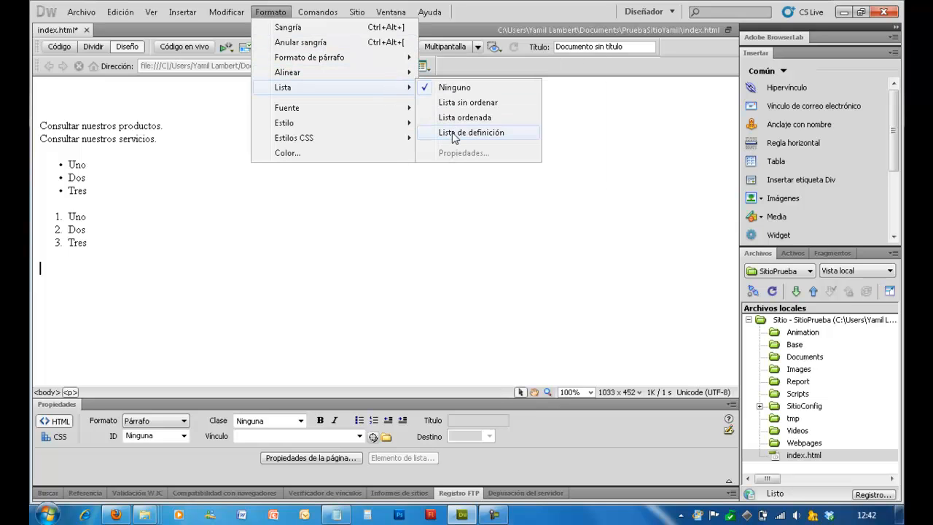
click(455, 132)
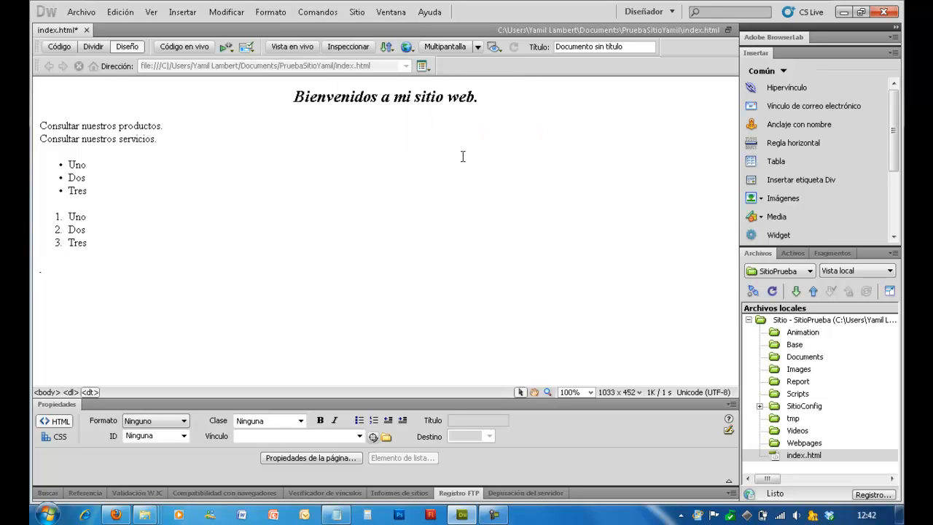
text(FTP)
key(Return)
text(Protocolo de trans)
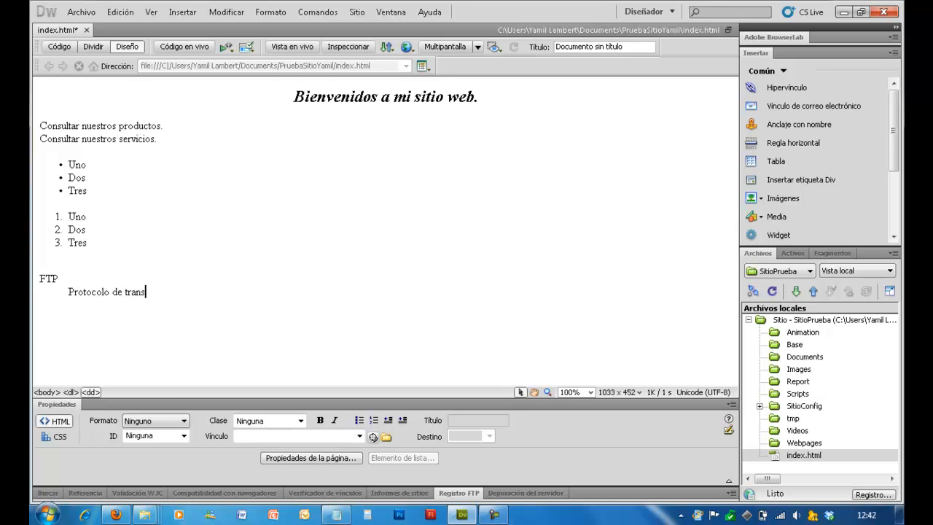
text(ferencia de archivos. )
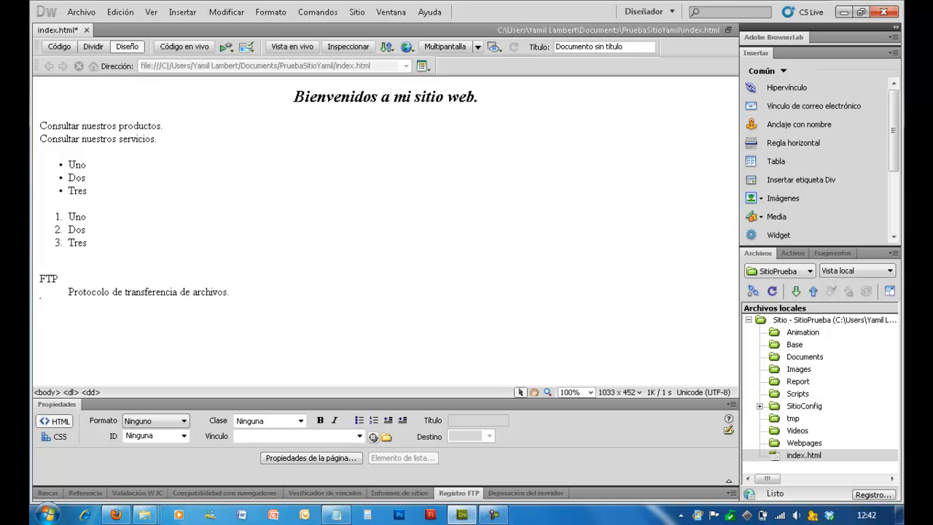
Step: Add the term Internet with the definition "Red de redes." to end the definition list, and save the page
text(Internet)
key(Return)
text(Rede)
key(BackSpace)
text(de redes.)
key(Return)
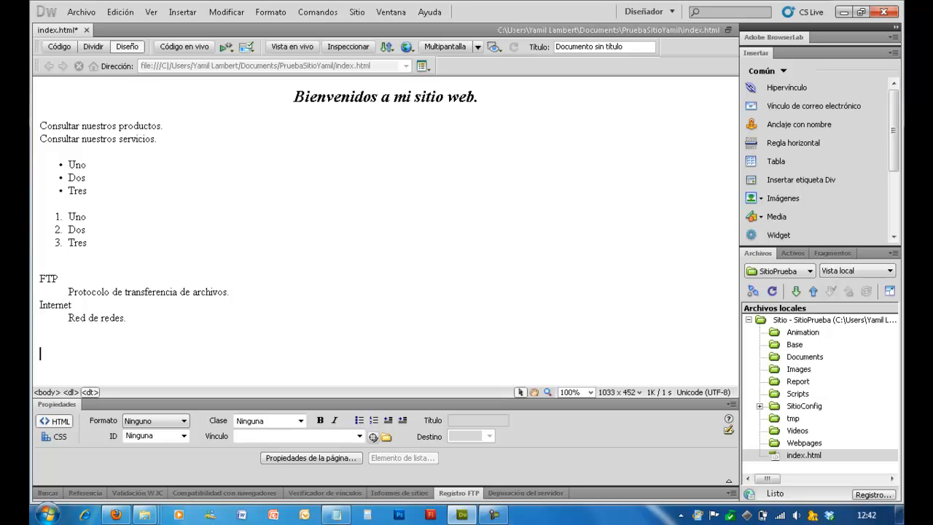
key(Return)
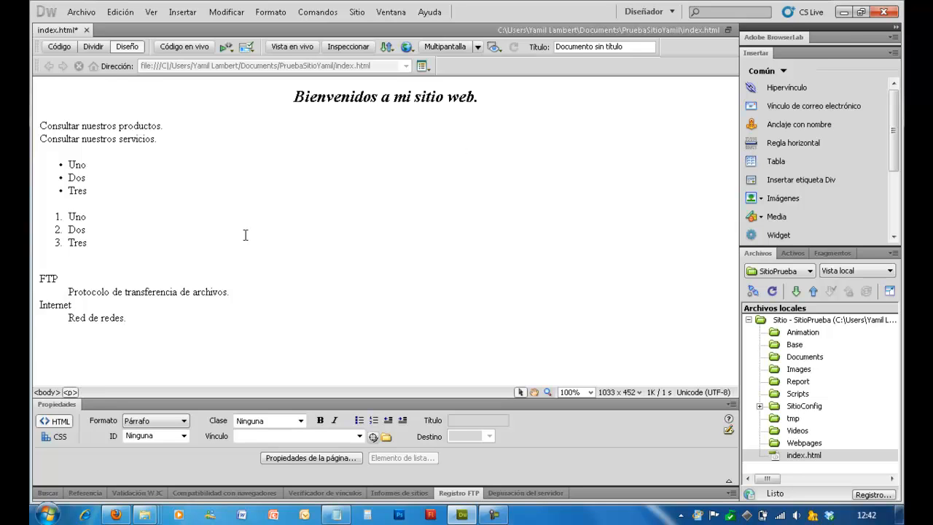
key(ctrl+s)
Step: Set the bulleted list's style to Cuadrado in its list properties
key(Up)
key(Up)
key(Up)
key(Up)
key(Up)
key(Up)
key(Up)
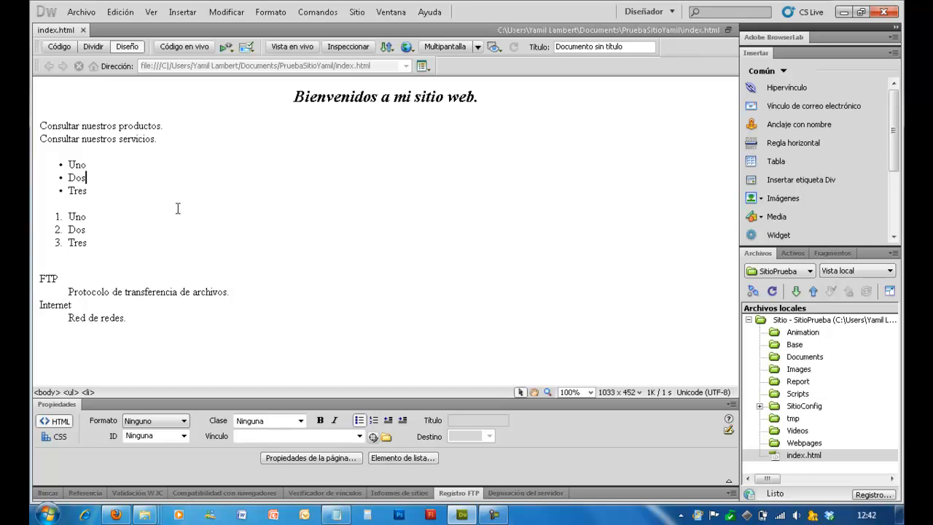
click(271, 12)
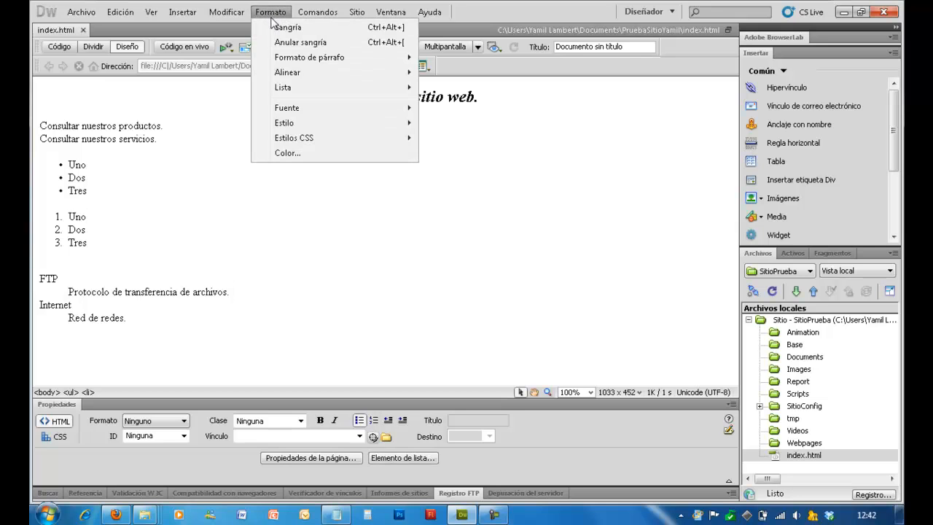
mouse_move(395, 87)
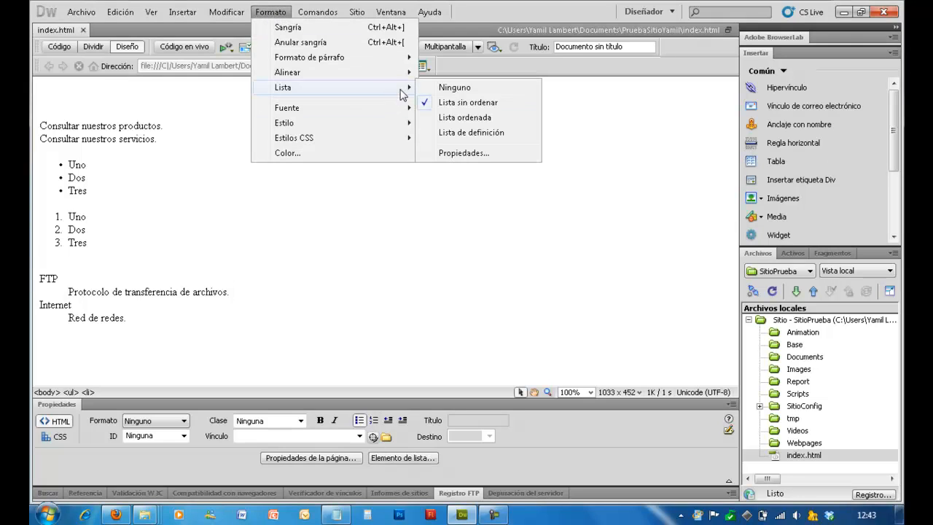
click(464, 153)
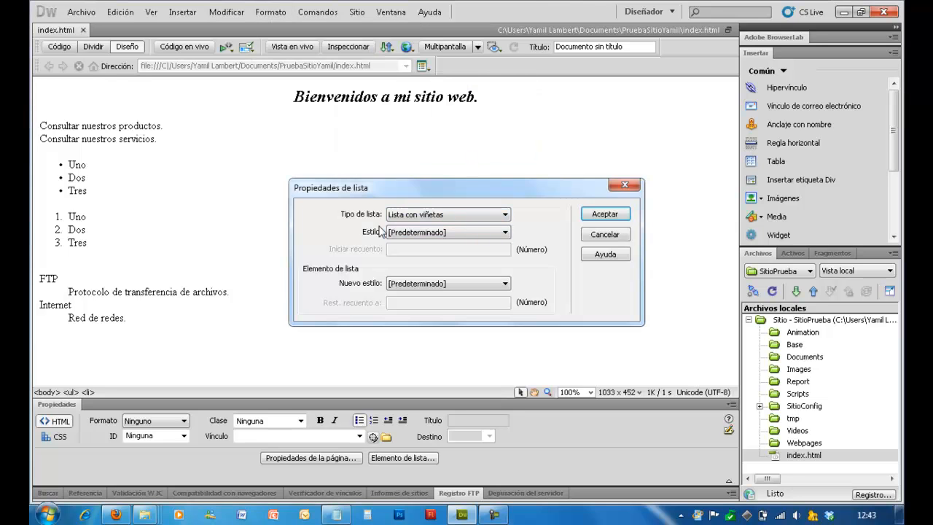
click(503, 233)
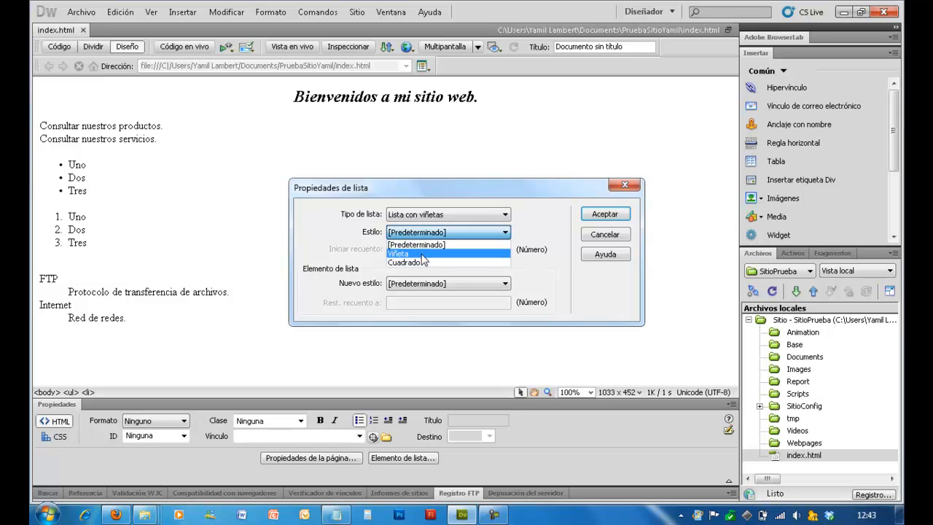
click(421, 254)
click(502, 232)
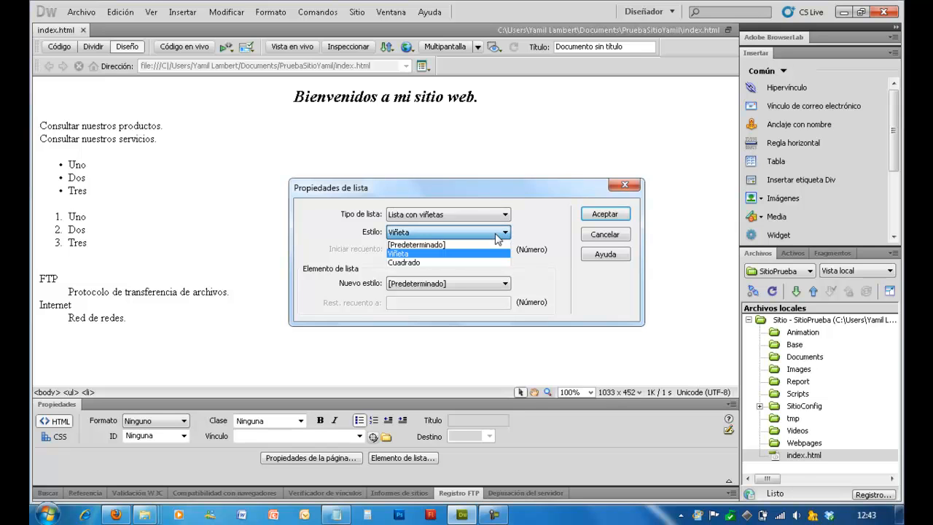
click(430, 261)
click(590, 216)
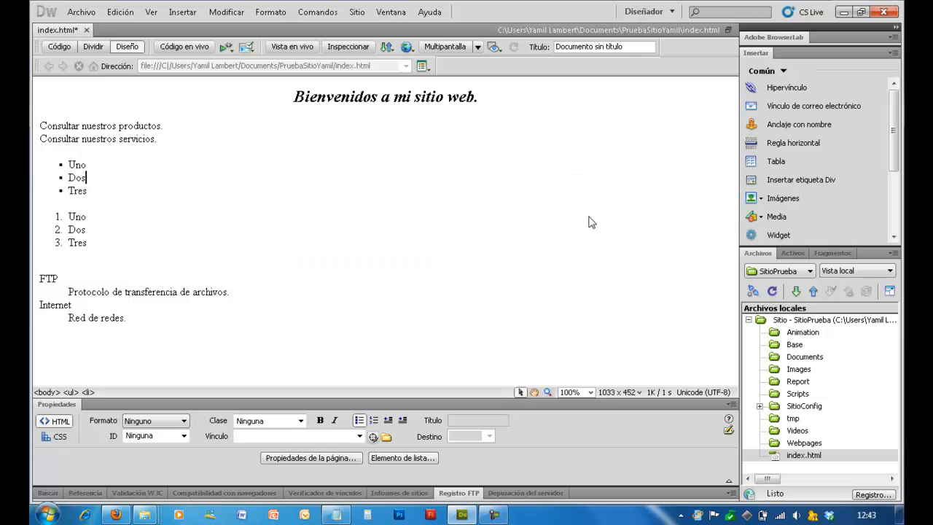
Step: Set the numbered list's style to Romanos en mayúsculas (I, II, III...) in its list properties
click(96, 220)
click(270, 12)
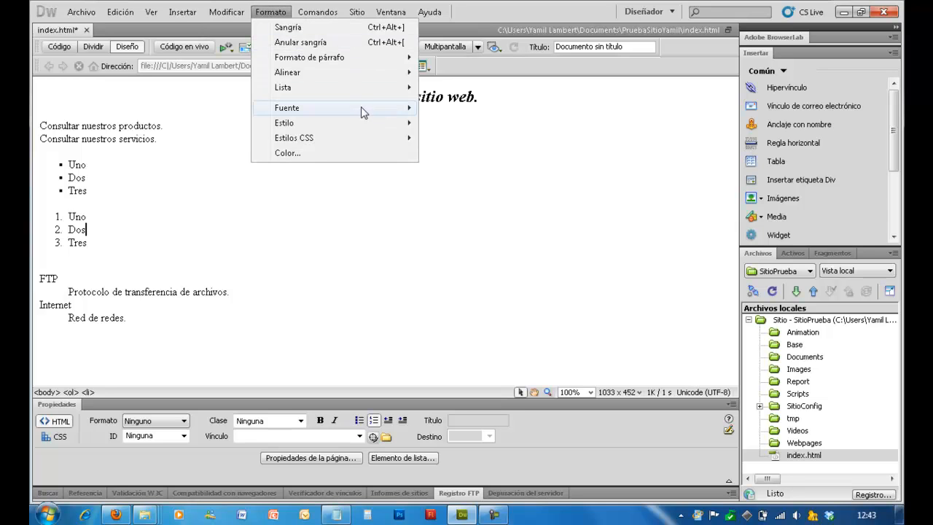
mouse_move(385, 89)
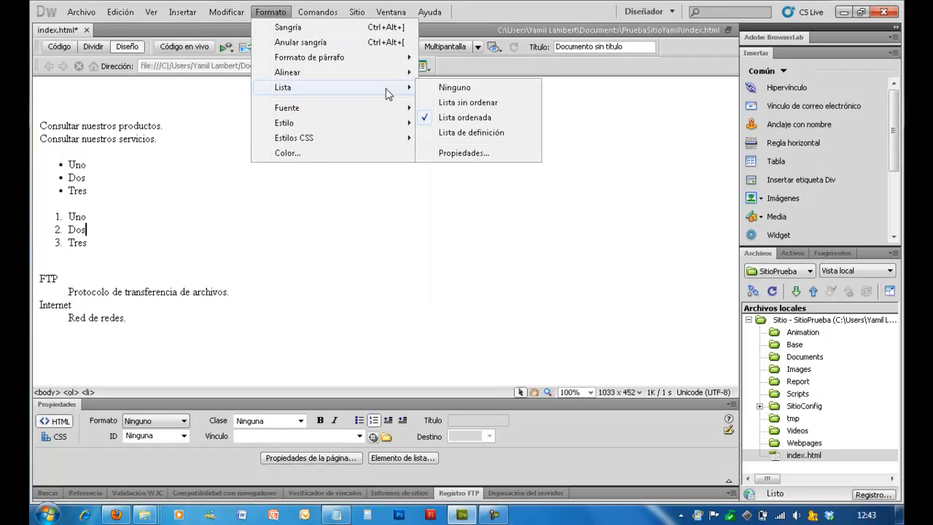
click(455, 153)
click(495, 231)
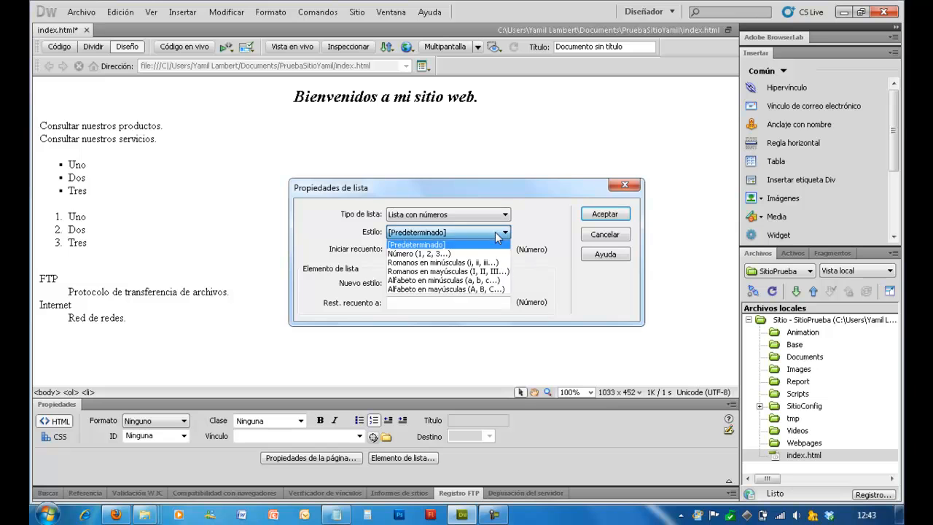
click(453, 261)
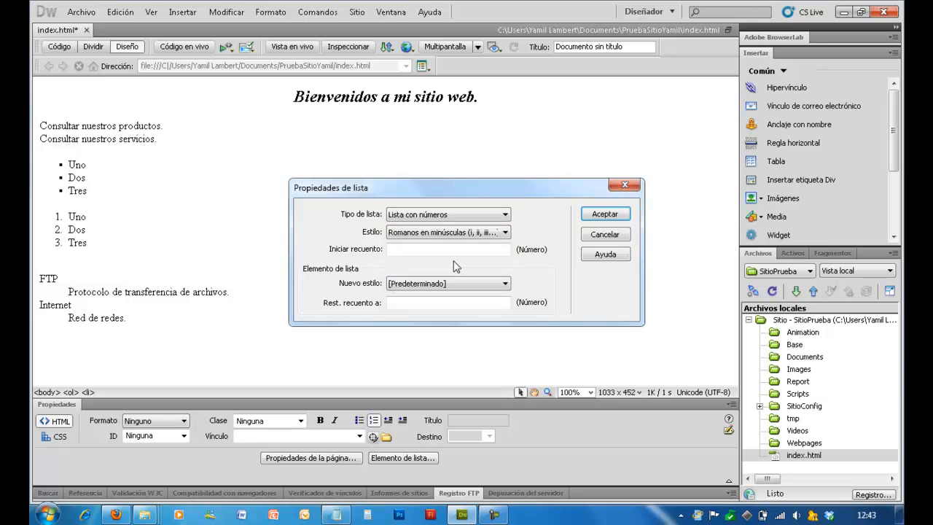
click(506, 234)
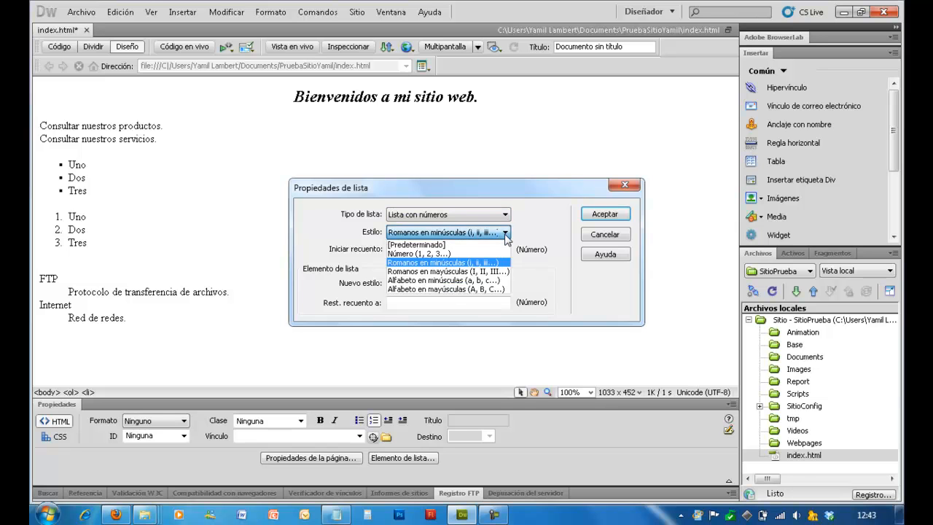
click(478, 272)
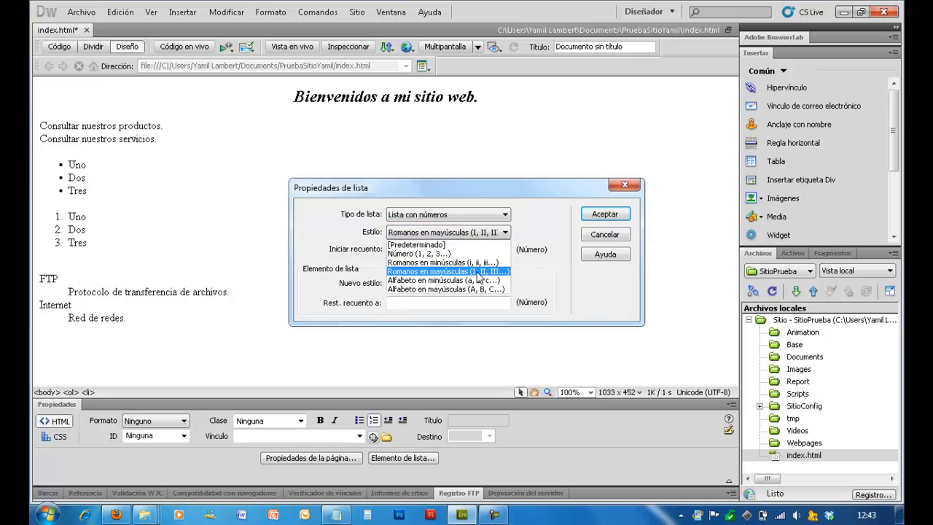
click(590, 215)
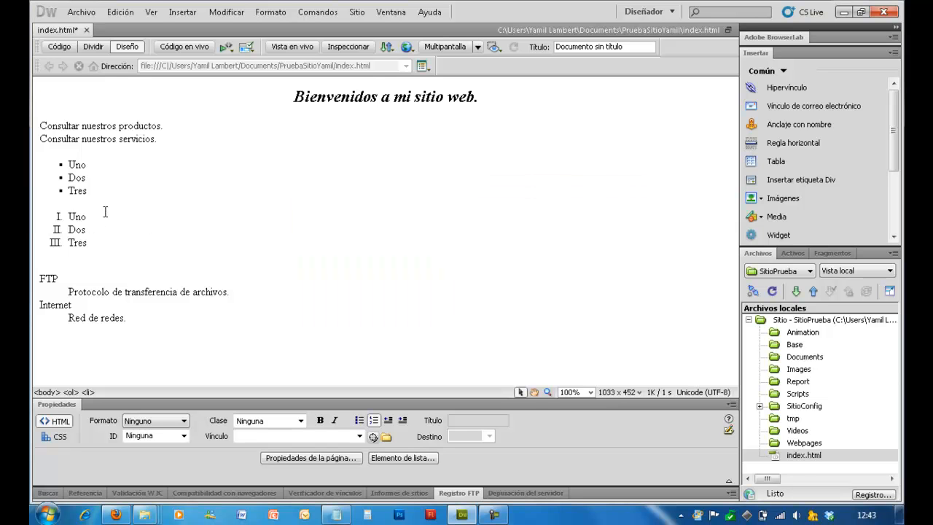
Step: Restart the numbered list's count at 4 from the item Dos in its list properties
click(281, 11)
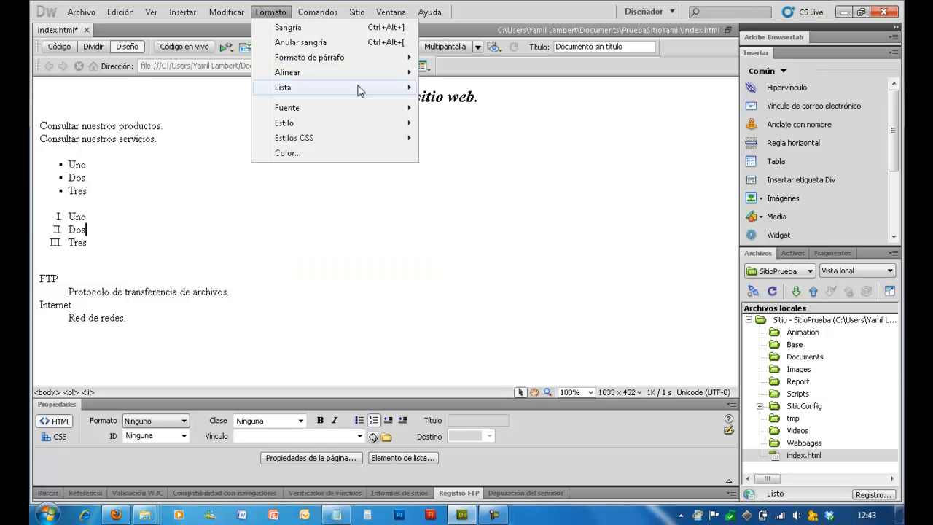
mouse_move(368, 94)
click(450, 153)
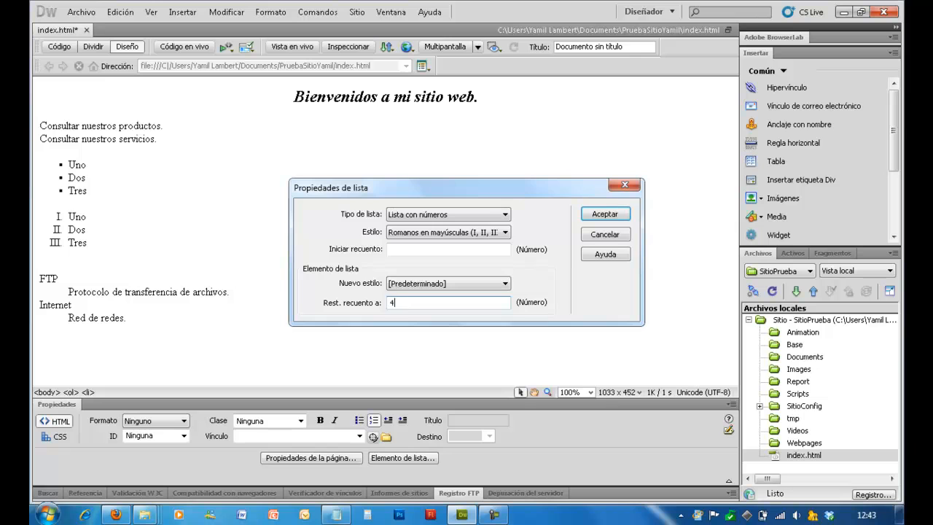
click(588, 214)
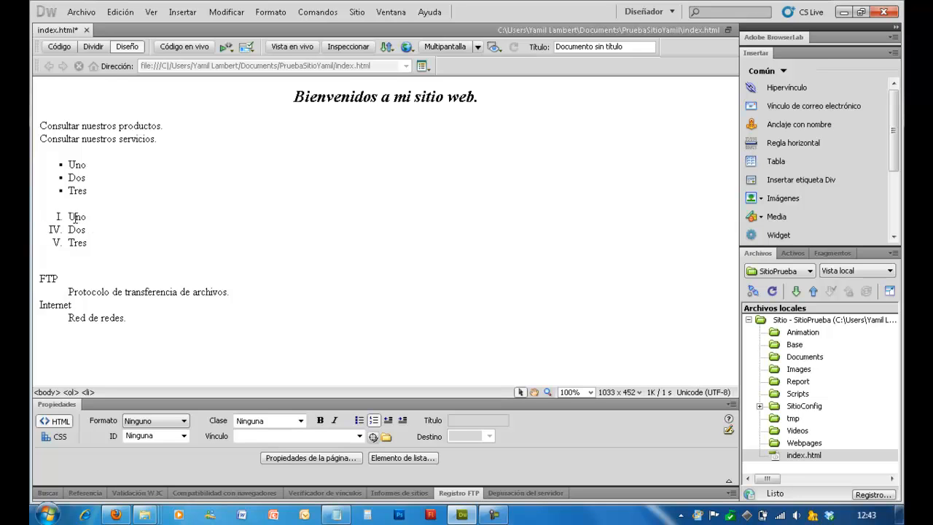
Step: Clear the restart count value of the numbered list's item Dos in its list properties
click(271, 12)
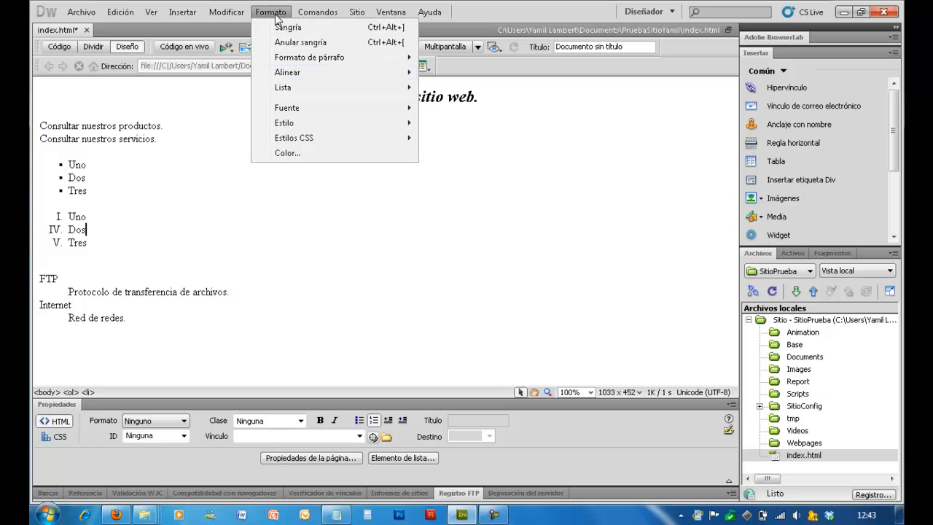
mouse_move(382, 91)
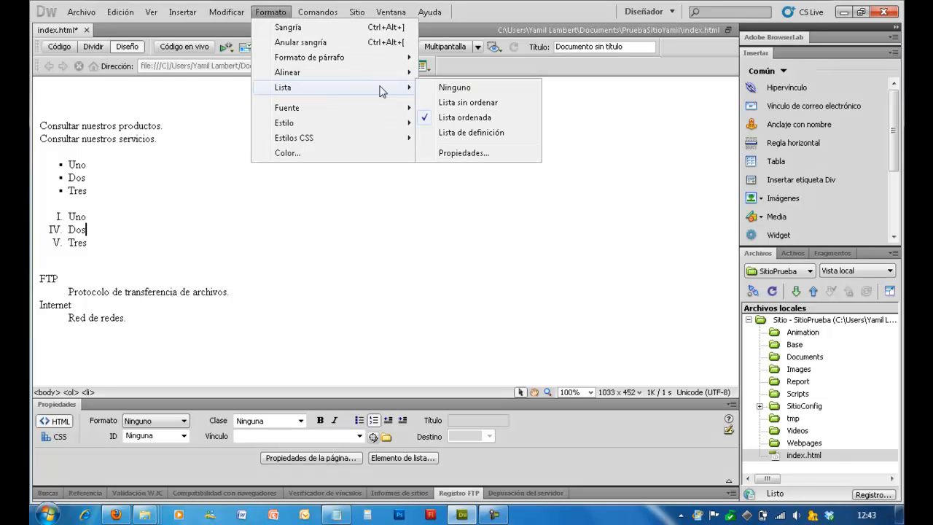
click(452, 153)
double_click(414, 302)
key(BackSpace)
click(604, 214)
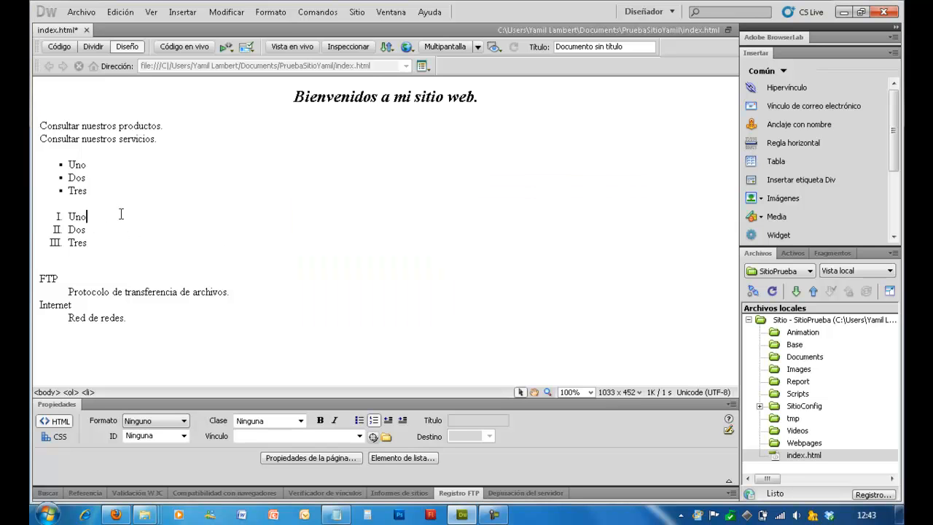
Step: Set the numbered list's style to Alfabeto en minúsculas (a, b, c...) and restart the count at 4 from its item Uno
click(270, 11)
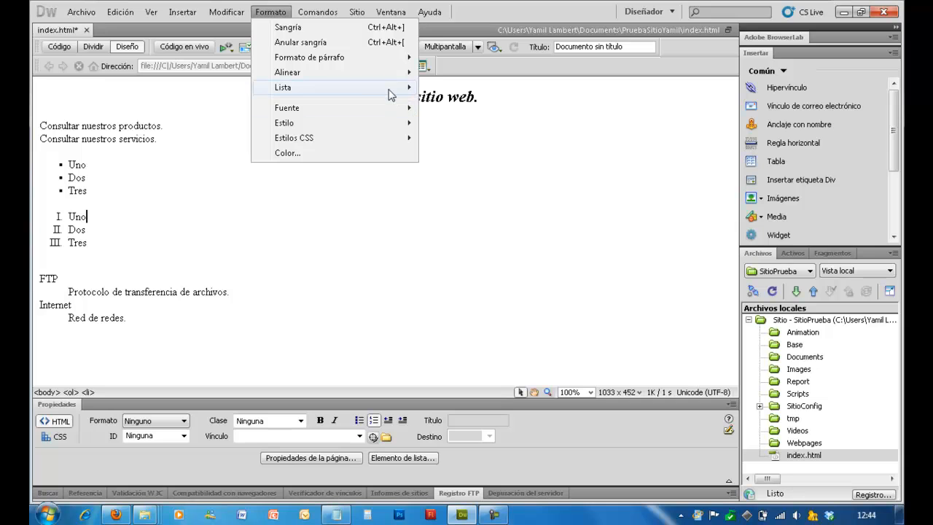
mouse_move(392, 94)
click(458, 151)
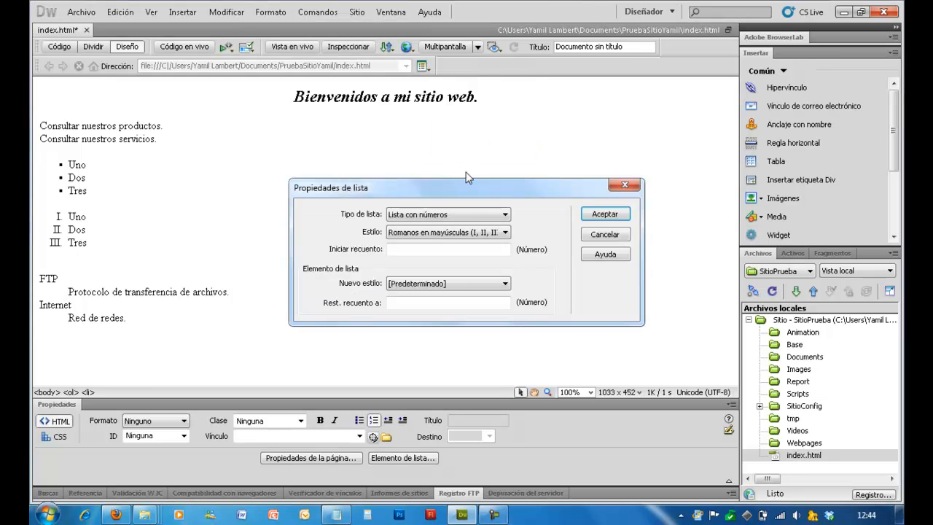
click(496, 233)
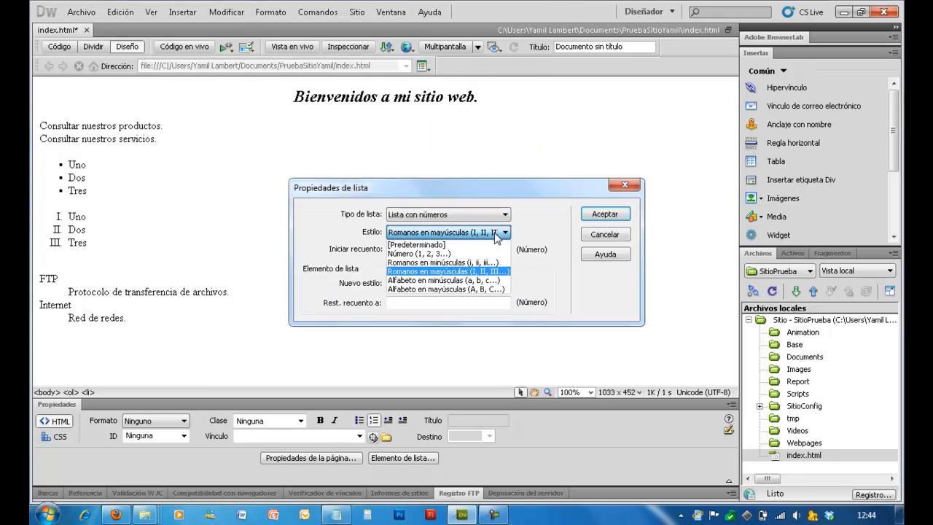
click(486, 283)
click(437, 303)
text(4)
click(596, 213)
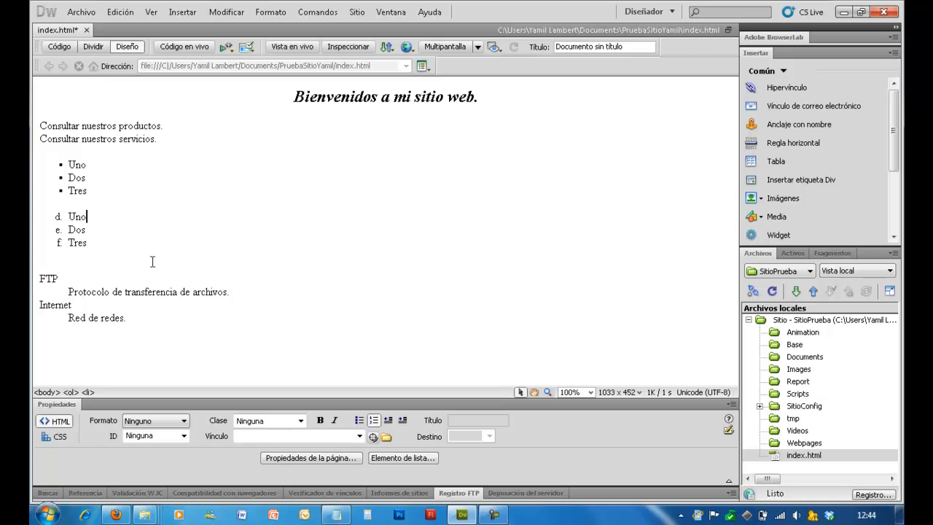
click(273, 15)
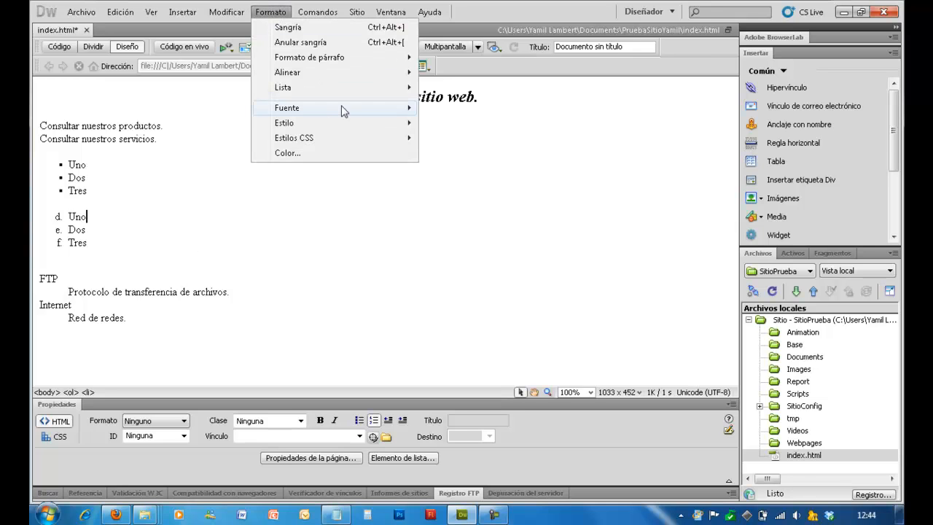
mouse_move(343, 111)
click(174, 121)
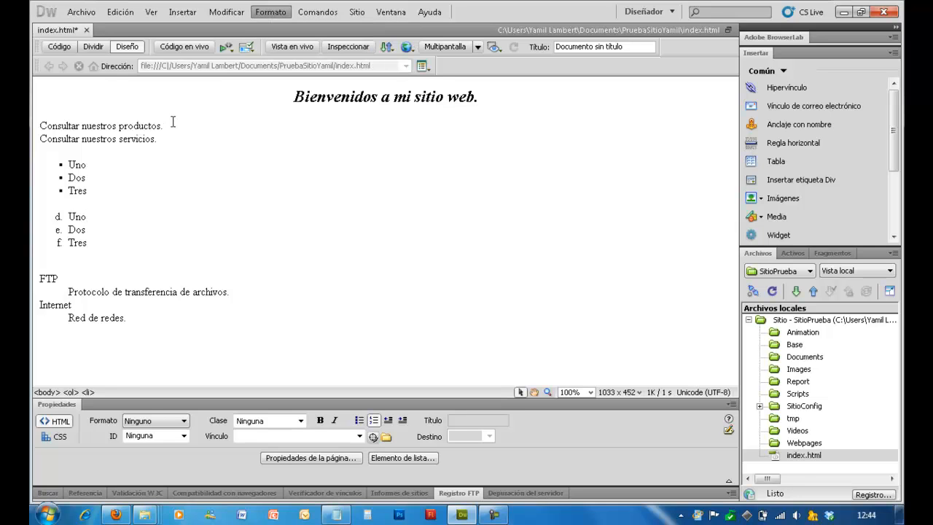
Step: Apply the font Verdana, Geneva, sans-serif to the heading "Bienvenidos a mi sitio web." through a new document-only CSS class named Estilo1
key(Up)
key(Up)
key(Up)
key(Up)
key(Up)
key(Up)
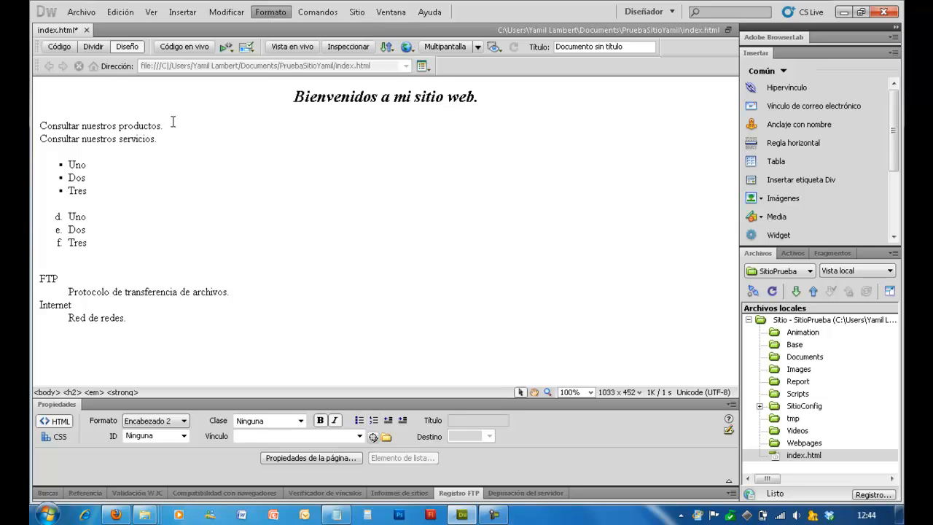
key(Right)
key(Right)
key(Right)
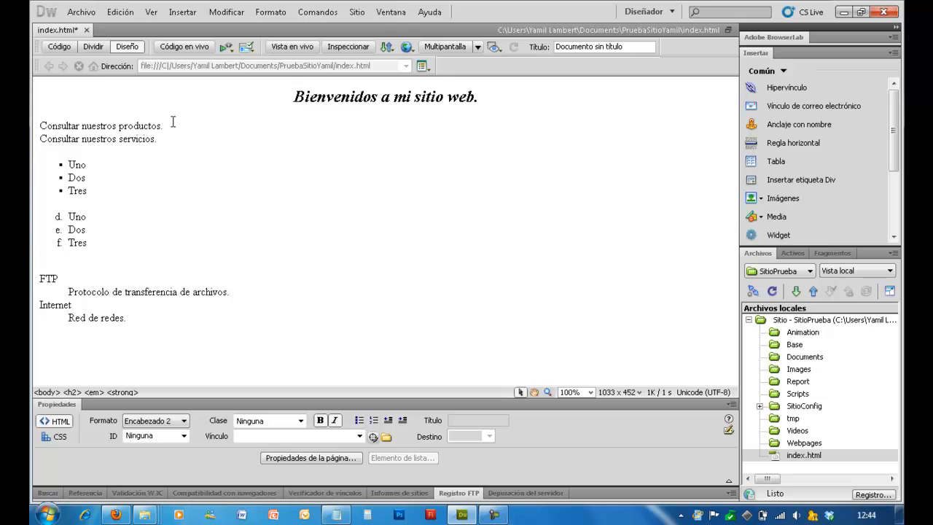
key(shift+Right)
key(shift+Right)
key(shift+Right)
key(shift+Right)
key(shift+Right)
key(shift+Right)
key(shift+Right)
key(shift+Right)
key(shift+Right)
key(shift+Right)
key(shift+Right)
key(shift+Right)
key(shift+Right)
key(shift+Right)
key(shift+Right)
key(shift+Right)
key(shift+Right)
key(shift+Right)
key(shift+Right)
key(shift+Right)
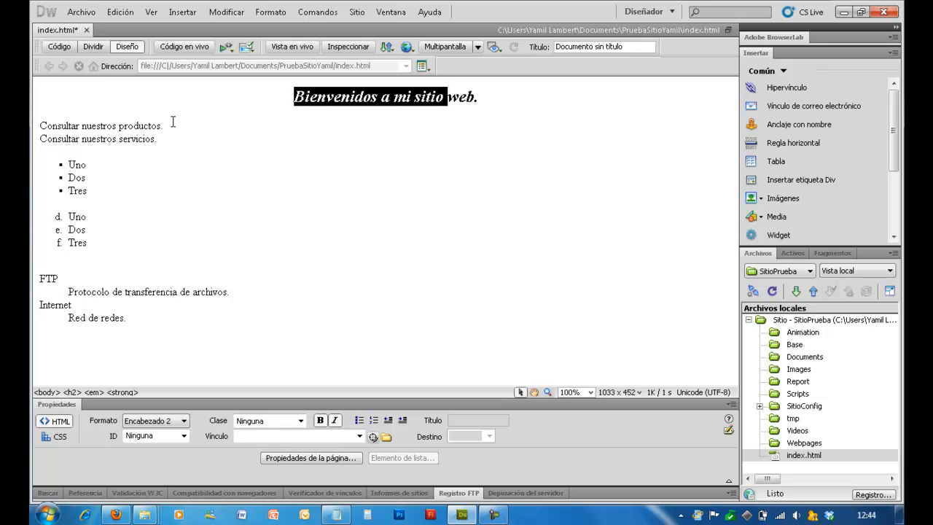
key(shift+Right)
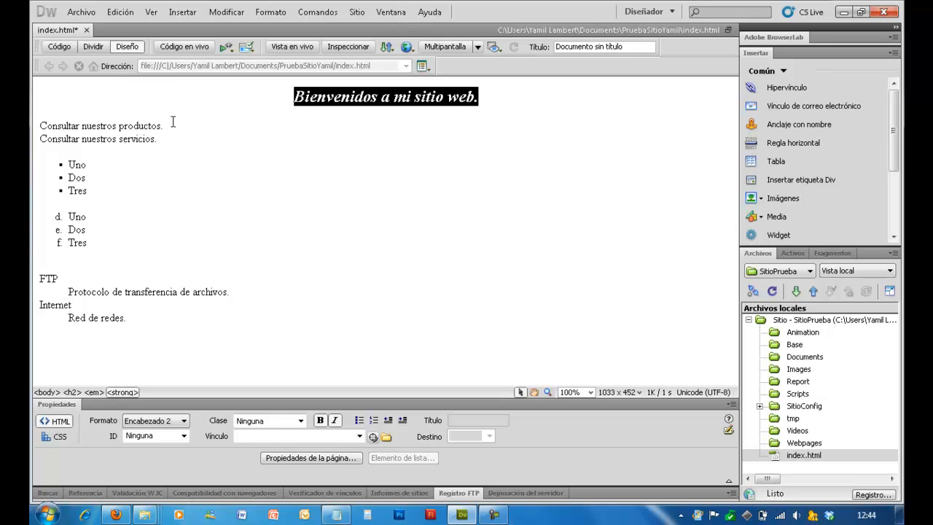
click(270, 13)
mouse_move(404, 109)
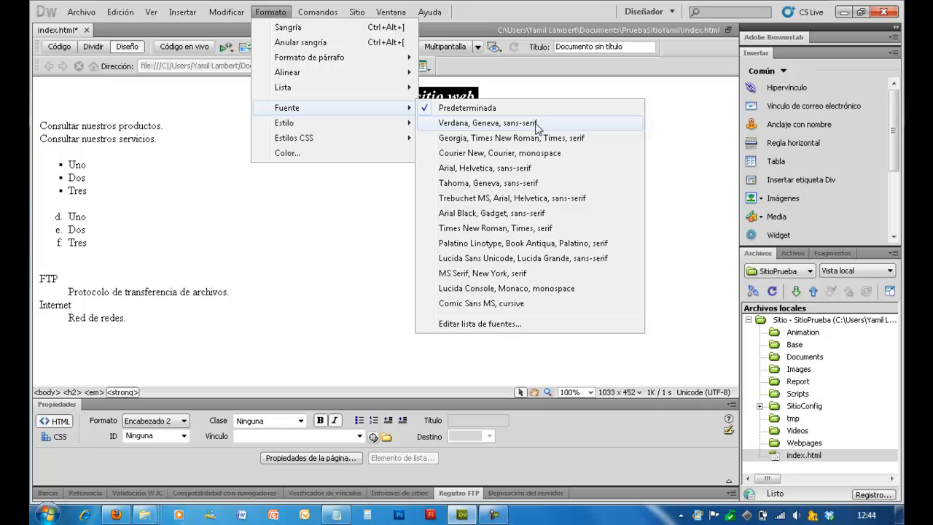
click(457, 124)
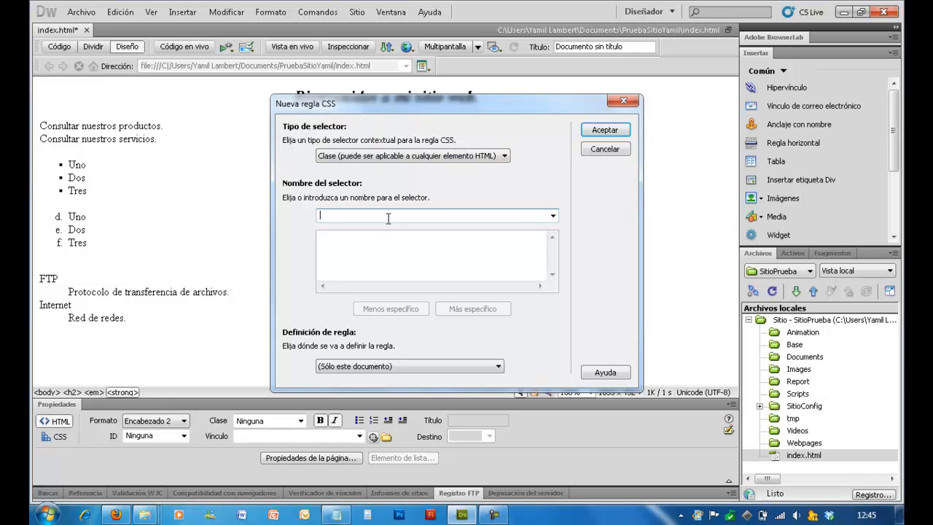
text(Estilo1)
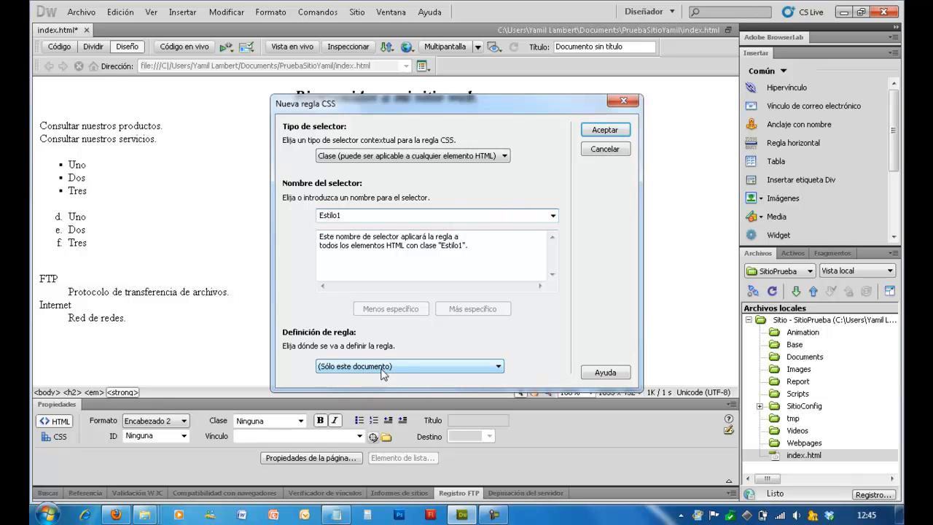
click(602, 130)
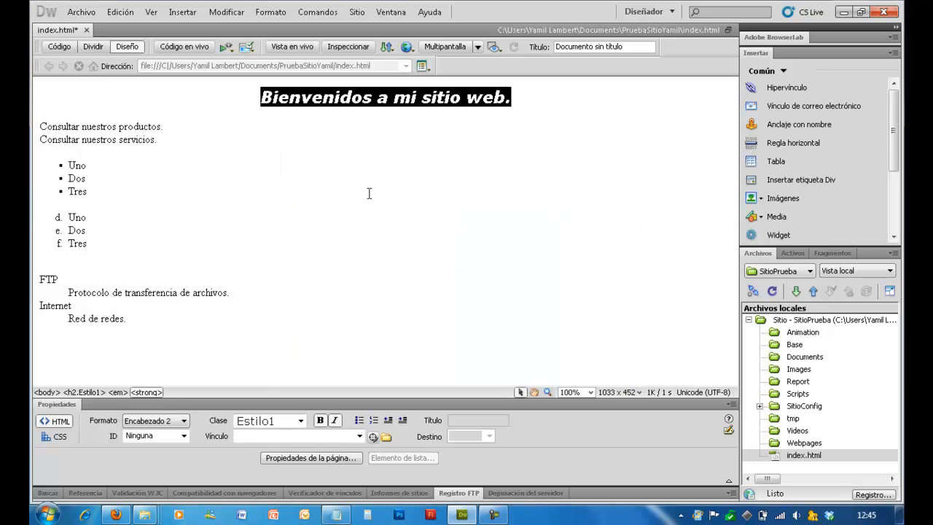
key(Left)
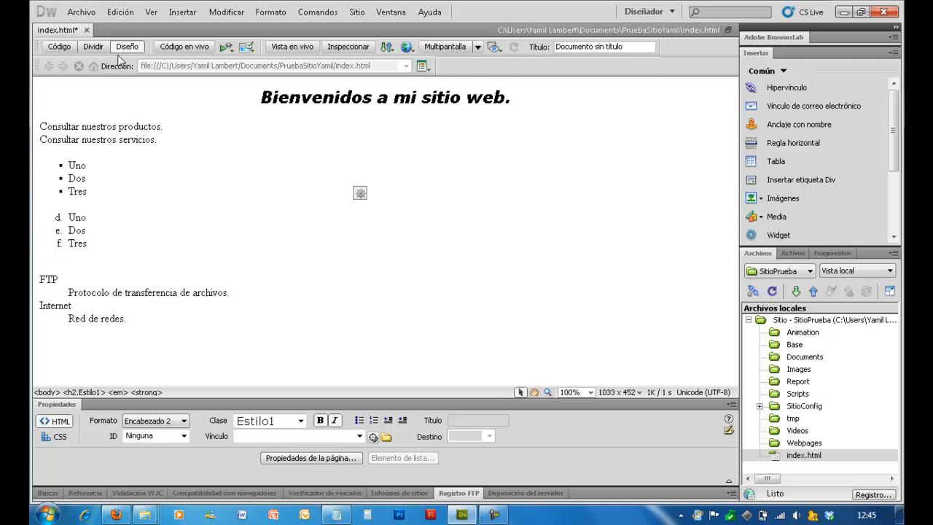
Step: Examine the heading's class attribute and the Estilo1 style rule in the page code, and return to the design view
click(69, 48)
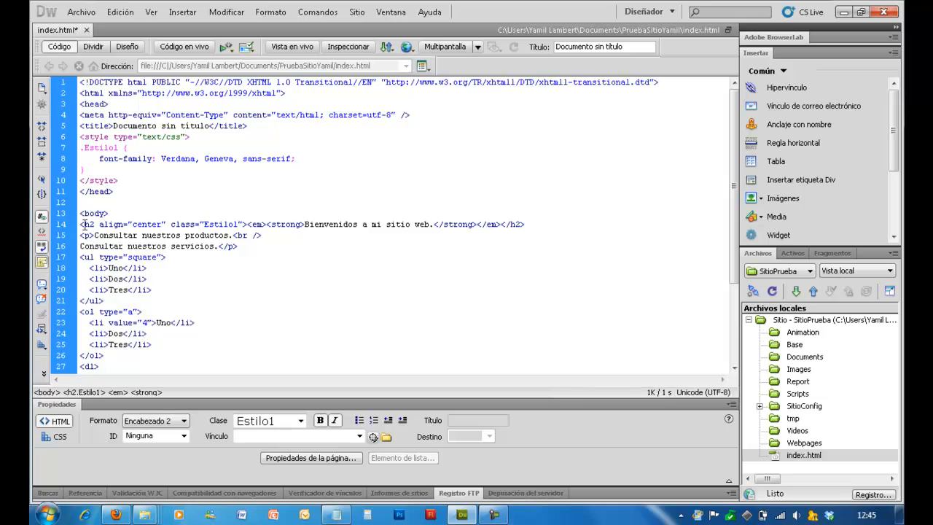
drag(168, 223, 244, 224)
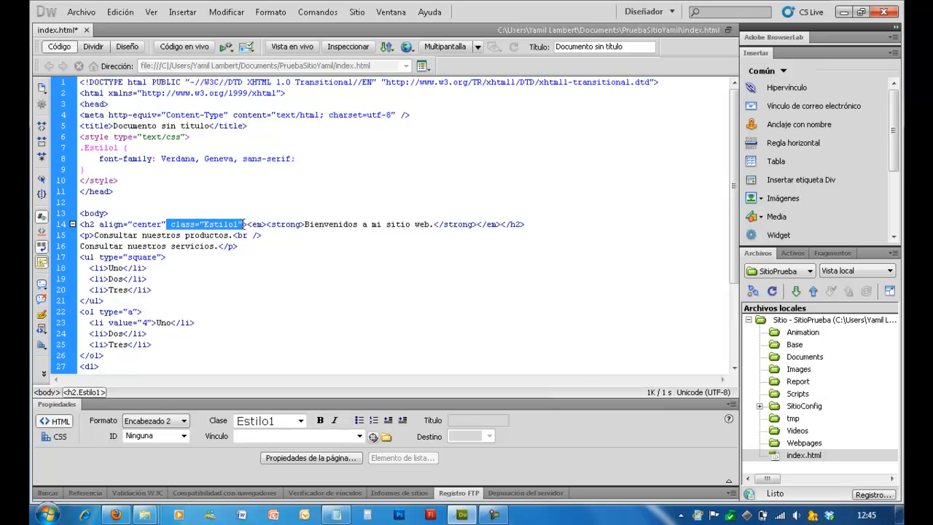
drag(85, 148, 119, 150)
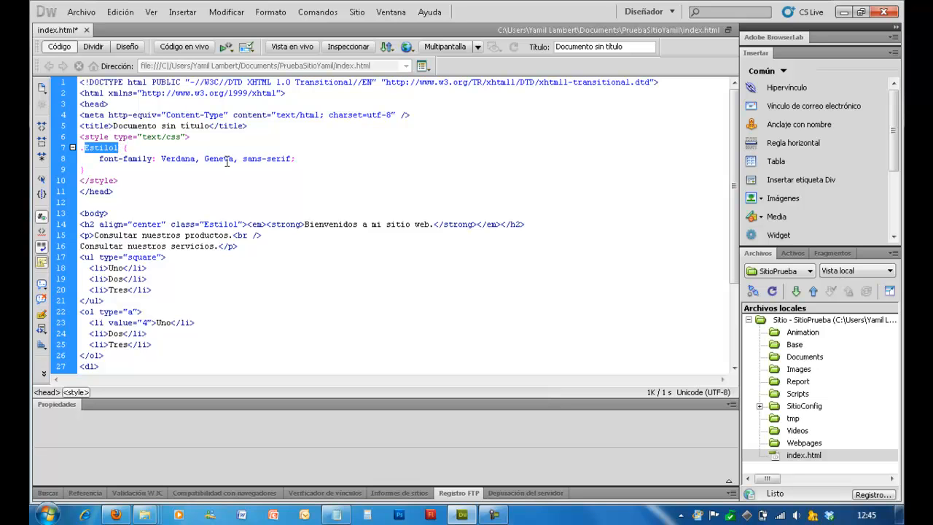
click(314, 159)
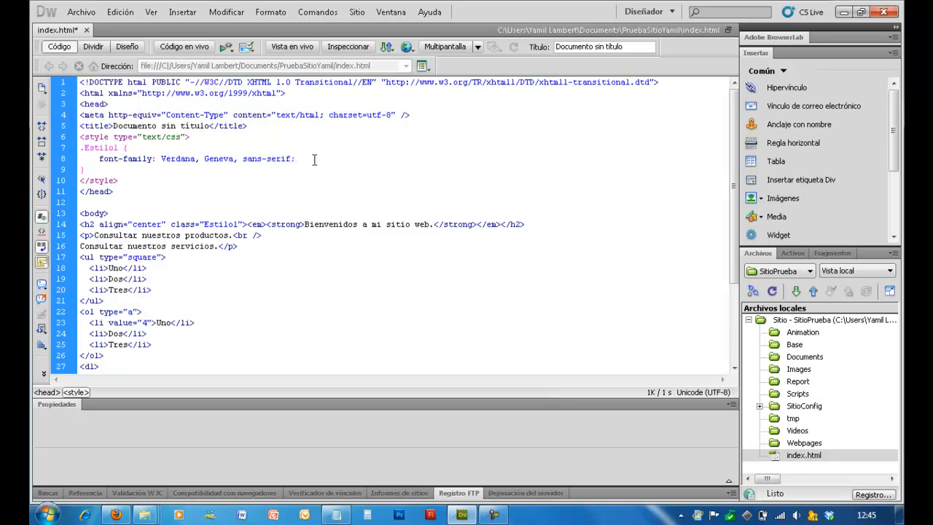
click(135, 51)
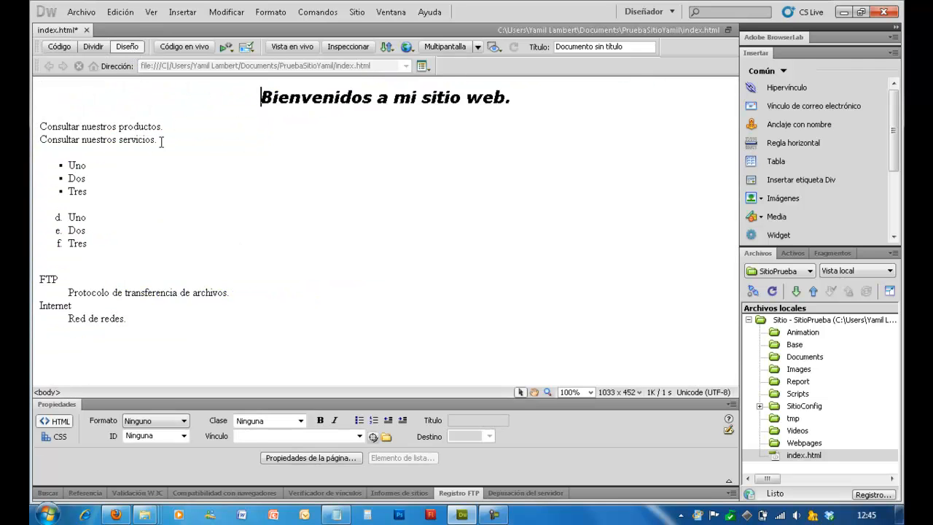
Step: Select the two "Consultar nuestros" lines and add the font combination Adobe Arabic, Adobe Caslon Pro, Aparajita, Batang to the font list
key(Right)
key(Down)
key(shift+Down)
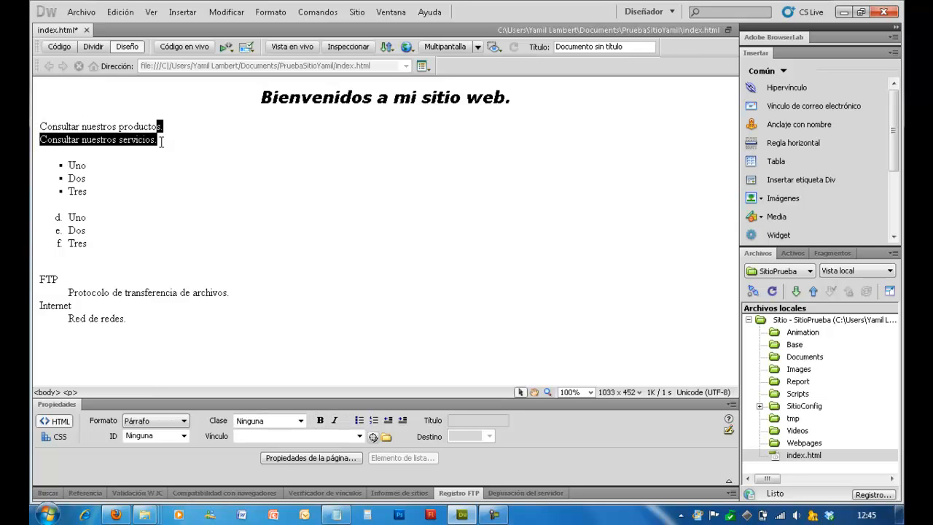
key(shift+Left)
key(shift+Left)
key(shift+Left)
key(shift+Left)
key(shift+Left)
key(shift+Left)
key(shift+Left)
key(shift+Left)
key(shift+Left)
key(shift+Left)
key(shift+Left)
key(shift+Left)
key(shift+Left)
key(shift+Left)
key(shift+Left)
key(shift+Left)
key(shift+Left)
key(shift+Left)
key(shift+Left)
key(shift+Left)
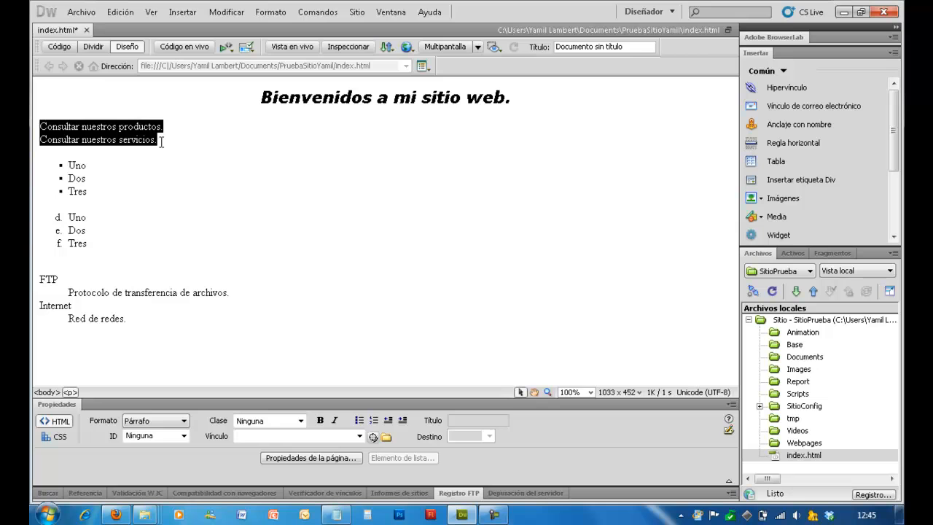
click(270, 12)
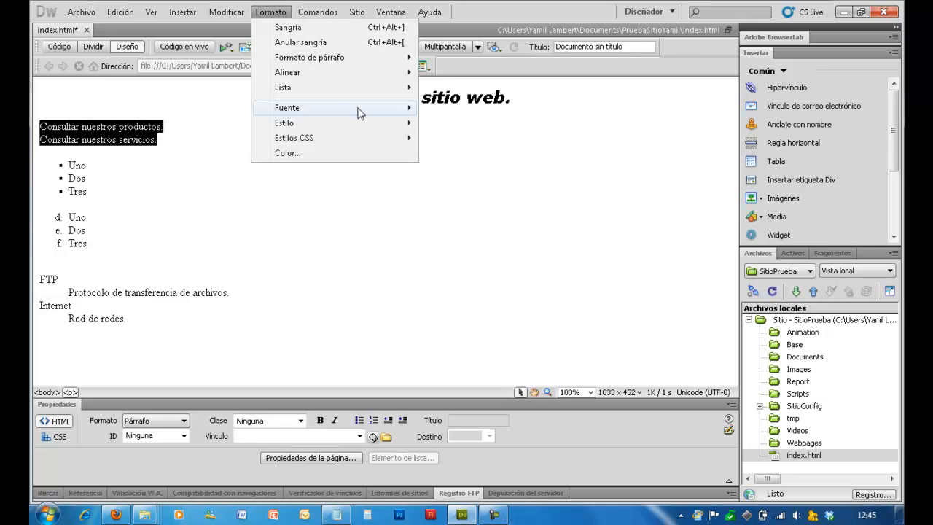
mouse_move(359, 113)
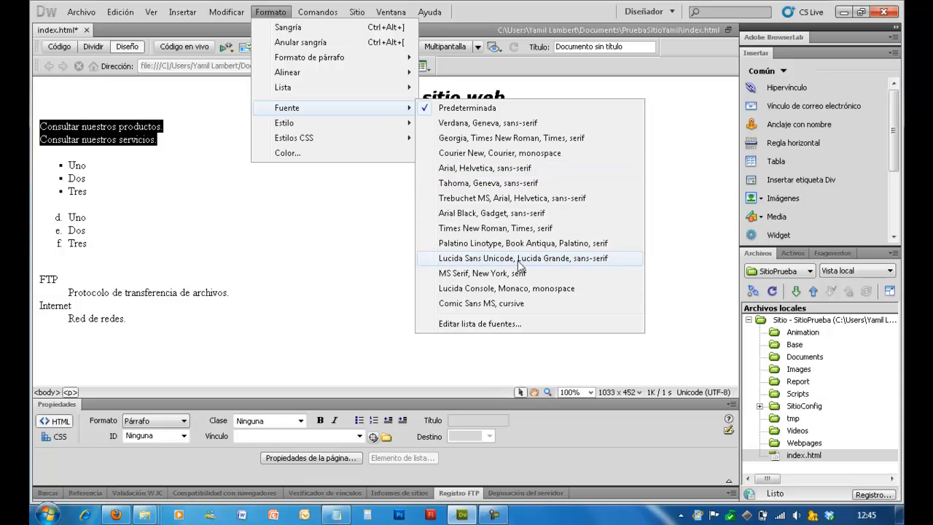
click(478, 324)
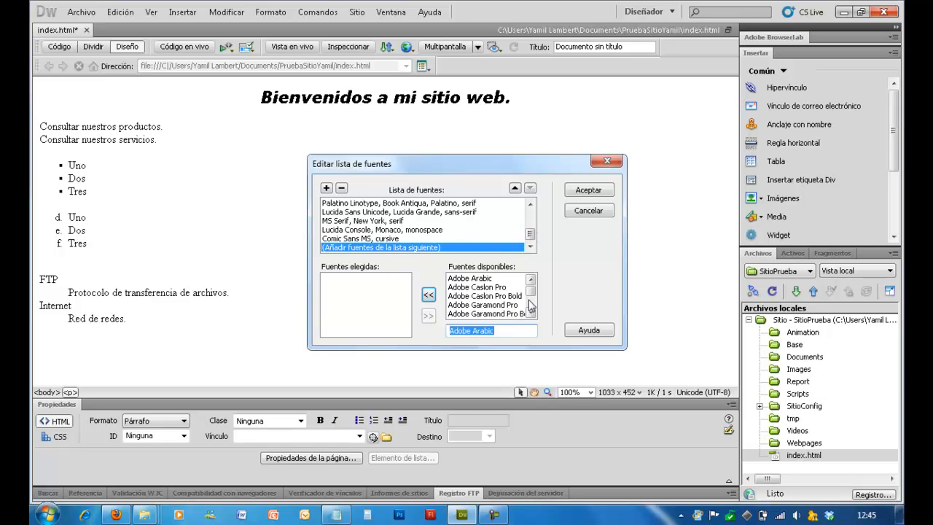
mouse_move(531, 234)
mouse_down()
mouse_move(530, 213)
mouse_move(530, 236)
mouse_up()
click(474, 280)
click(429, 295)
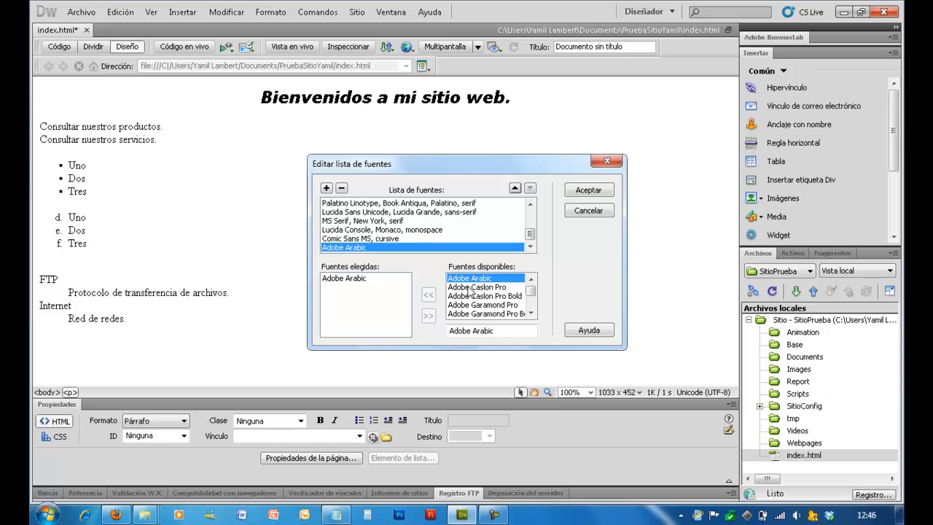
click(466, 287)
click(434, 295)
click(531, 304)
click(486, 304)
click(428, 295)
scroll(531, 312, down, 2)
click(474, 304)
click(428, 295)
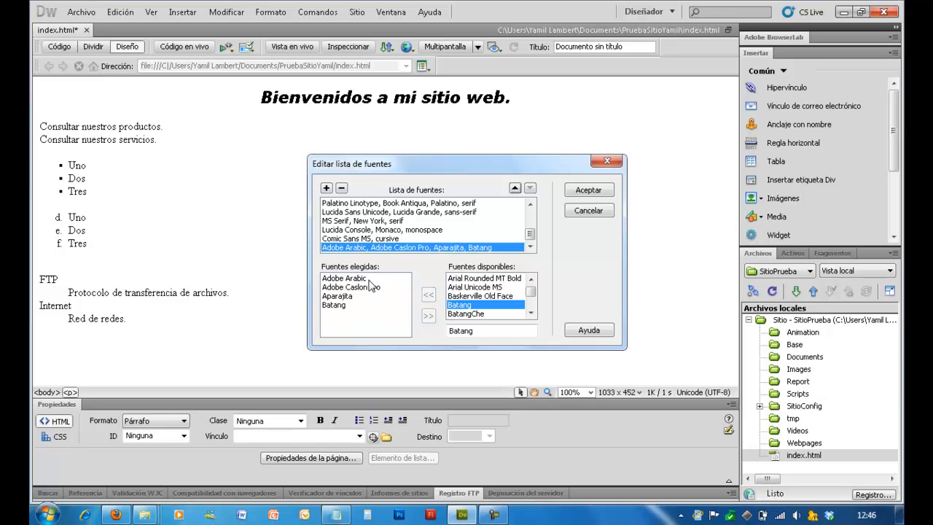
click(589, 193)
Step: Apply the font combination Adobe Arabic, Adobe Caslon Pro, Aparajita, Batang to the two "Consultar nuestros" lines through a new document-only CSS class named Estilo2
click(280, 13)
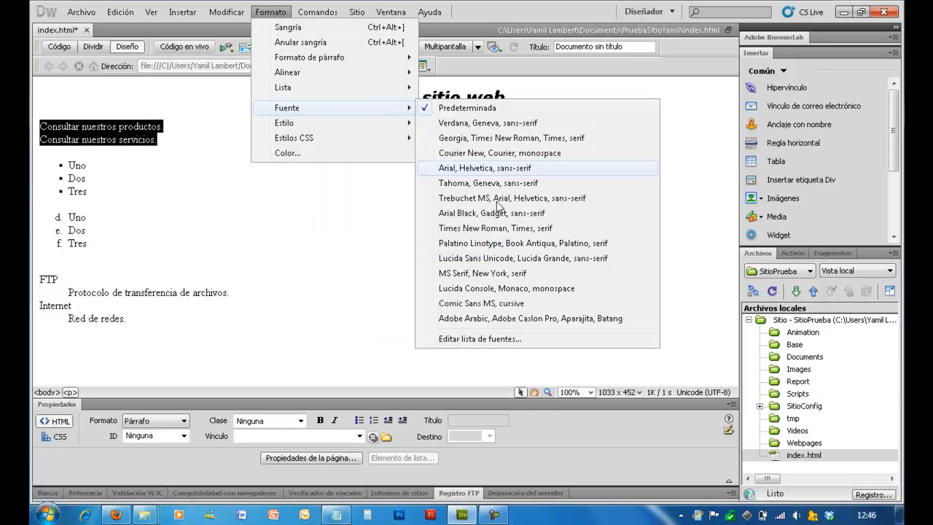
click(482, 322)
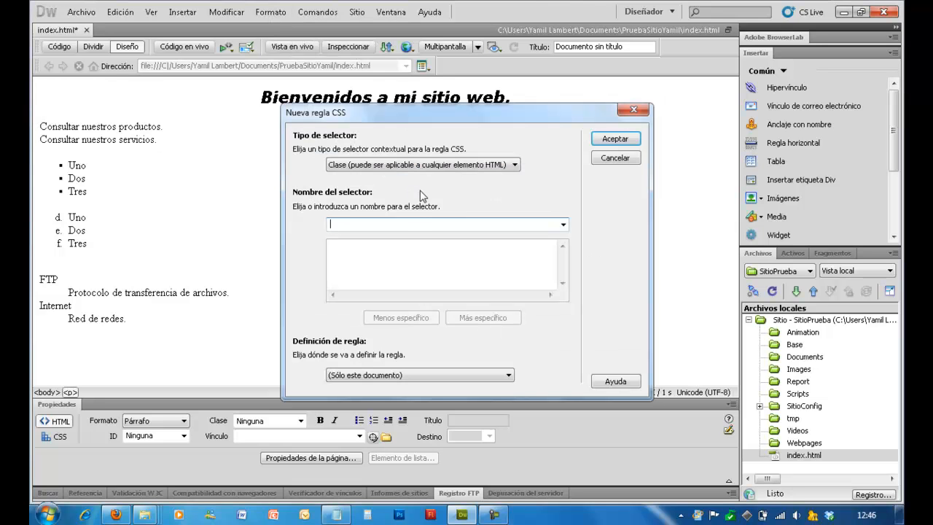
text(Estilo2)
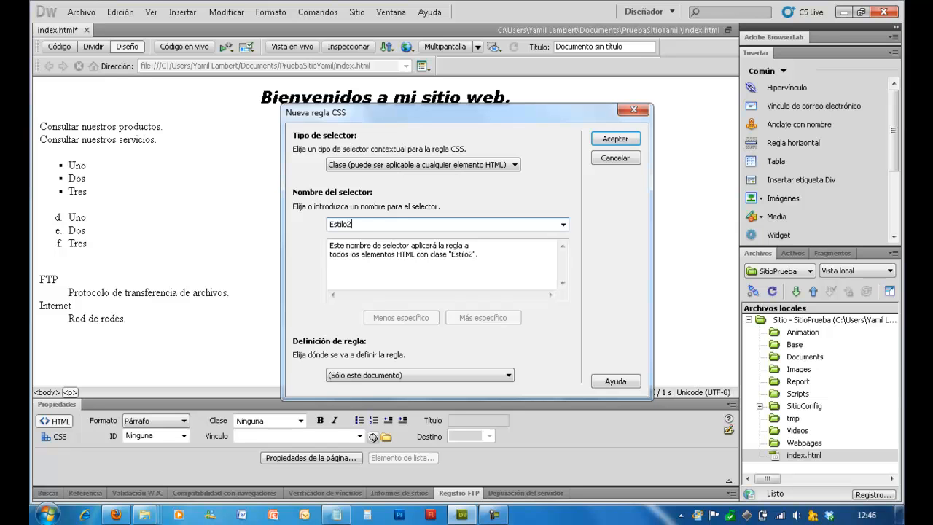
click(615, 138)
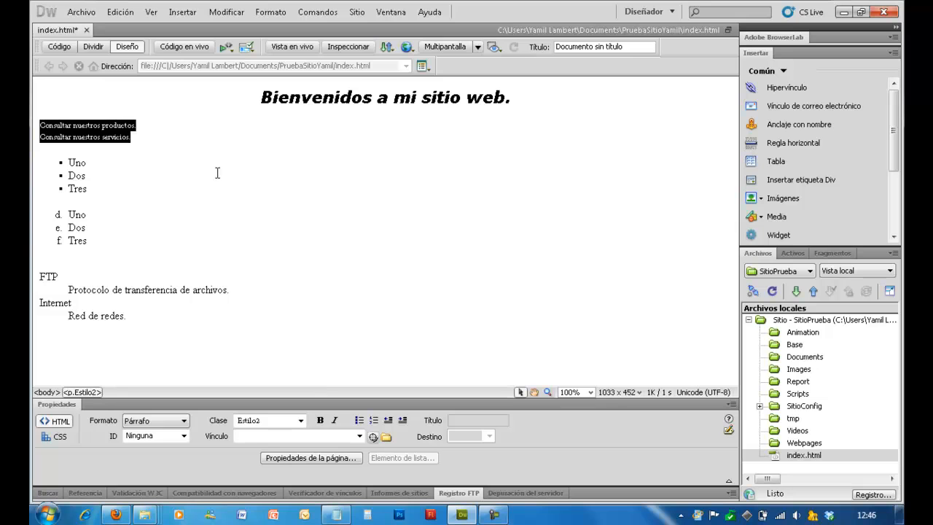
key(Right)
click(271, 12)
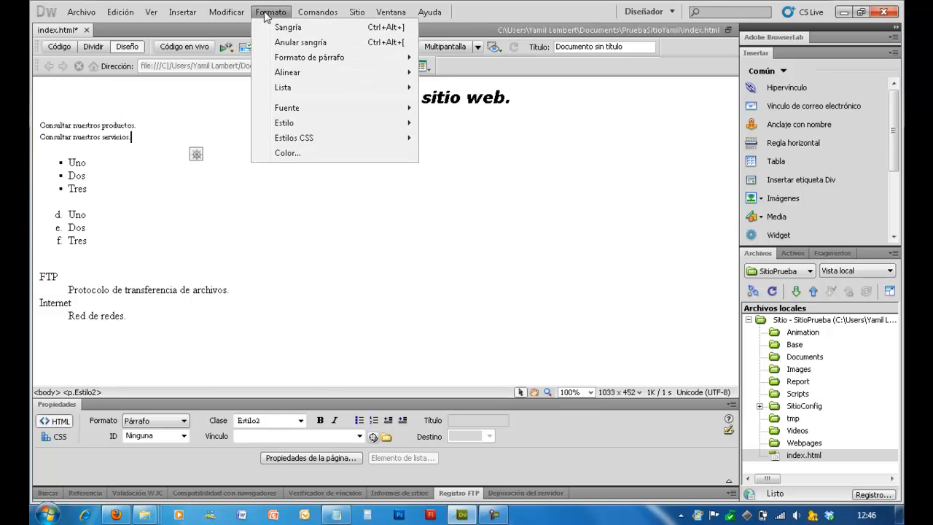
mouse_move(358, 144)
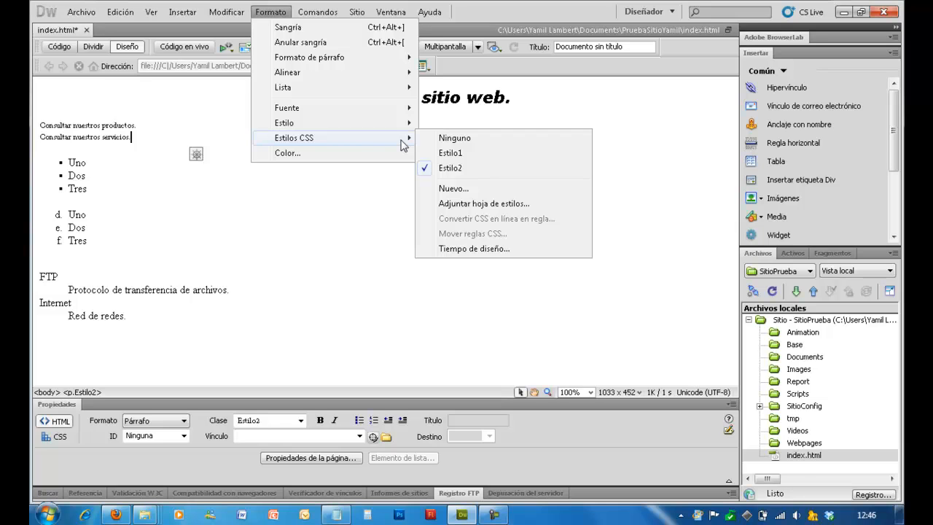
click(141, 321)
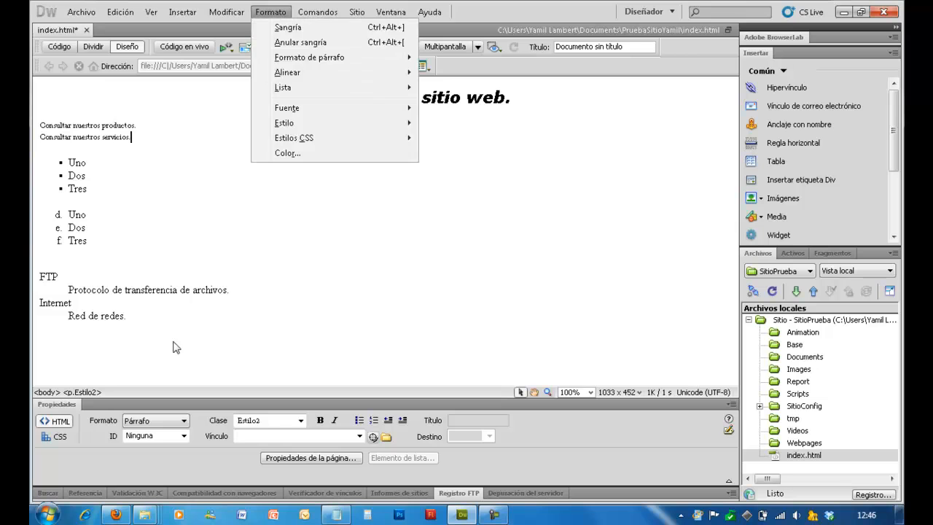
Step: Add a paragraph reading "Este texto Tiene Color." below the FTP and Internet definition list, followed by a new empty paragraph
click(129, 321)
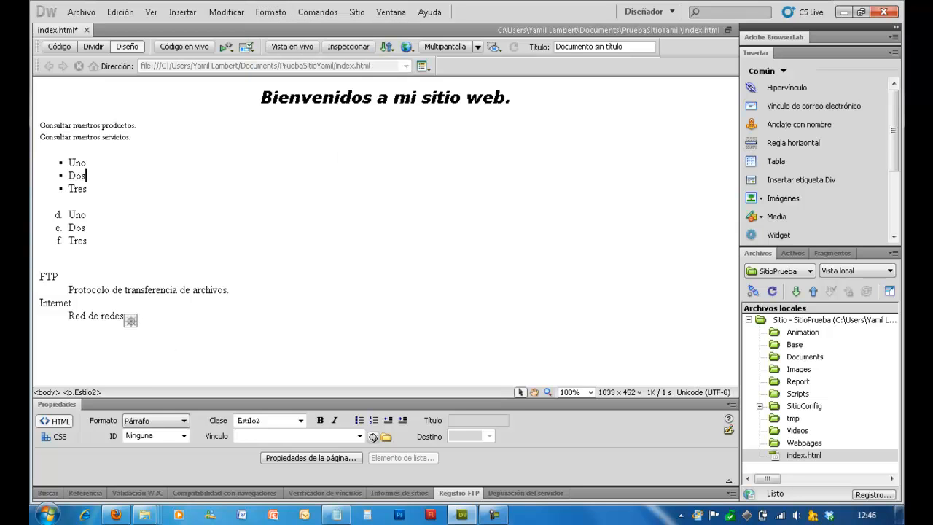
click(174, 342)
text(Este texto )
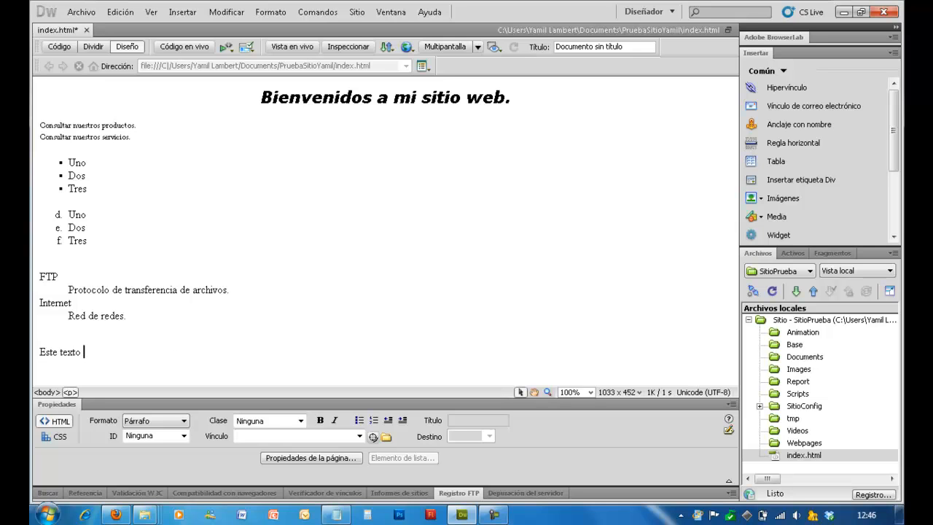
text(Tiene Color.)
key(Return)
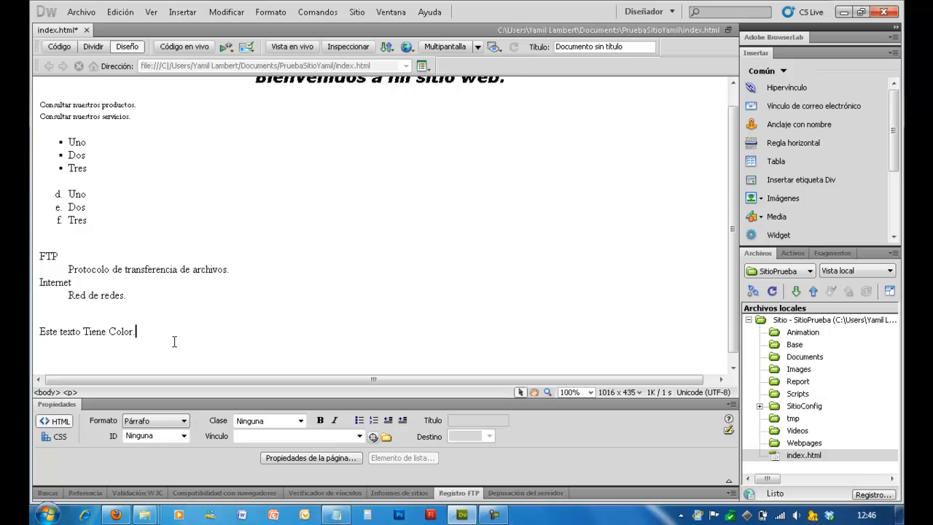
Step: Color the whole paragraph "Este texto Tiene Color." pure red through a new document-only CSS class named Estilo3
key(shift+Left)
key(shift+Left)
key(shift+Left)
key(shift+Left)
key(shift+Left)
key(shift+Left)
key(shift+Left)
key(shift+Left)
key(shift+Left)
key(shift+Left)
key(shift+Left)
key(shift+Left)
key(shift+Left)
key(shift+Left)
key(shift+Left)
key(shift+Left)
key(shift+Left)
key(shift+Left)
key(shift+Left)
key(shift+Left)
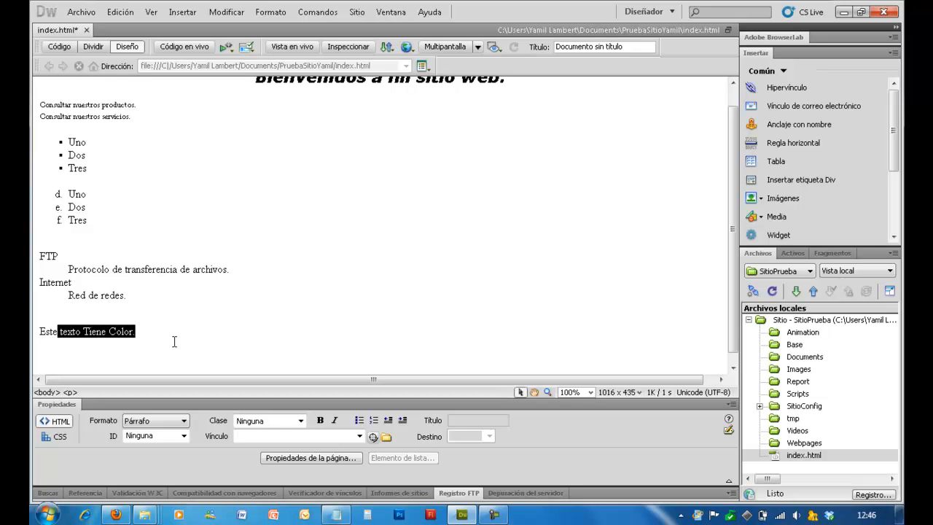
key(shift+Left)
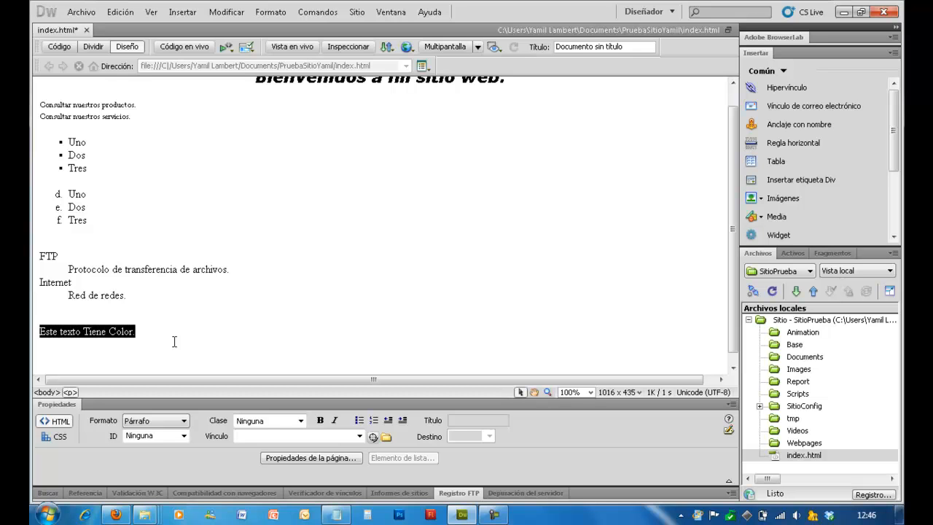
click(280, 10)
click(355, 153)
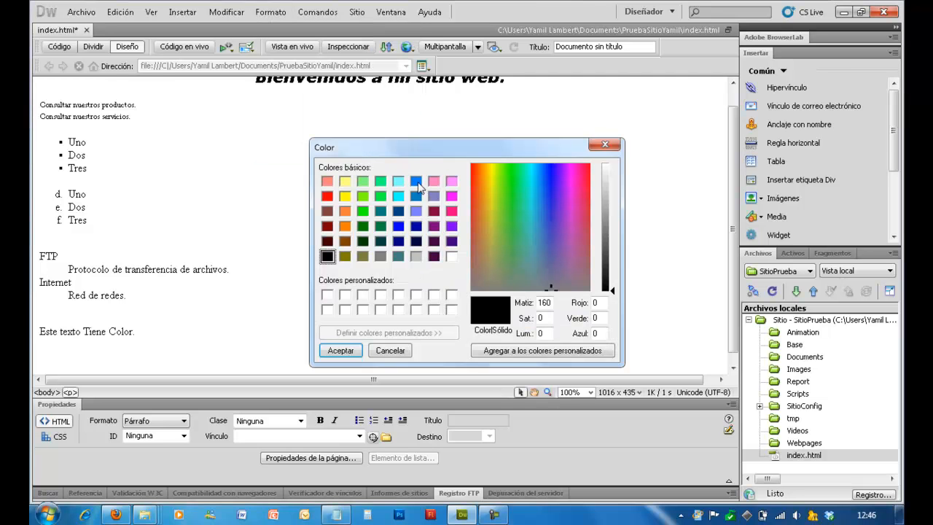
click(329, 198)
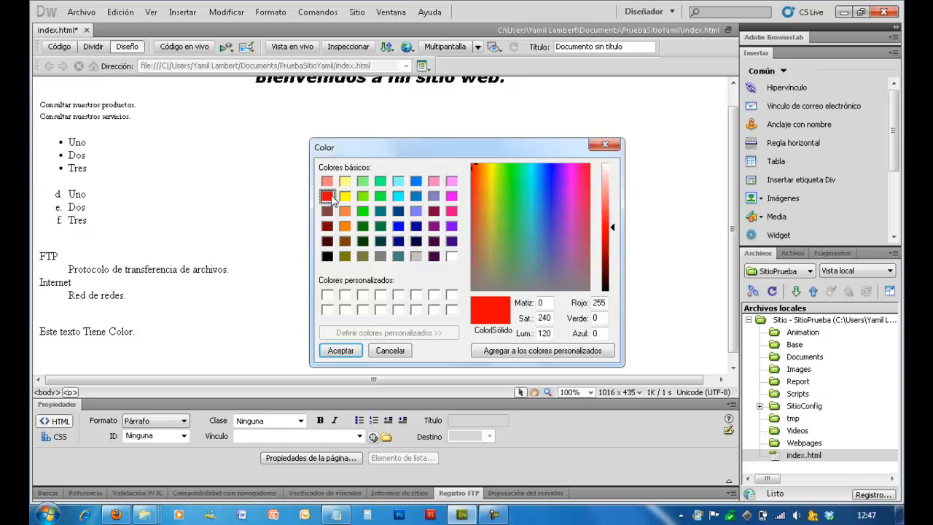
click(340, 350)
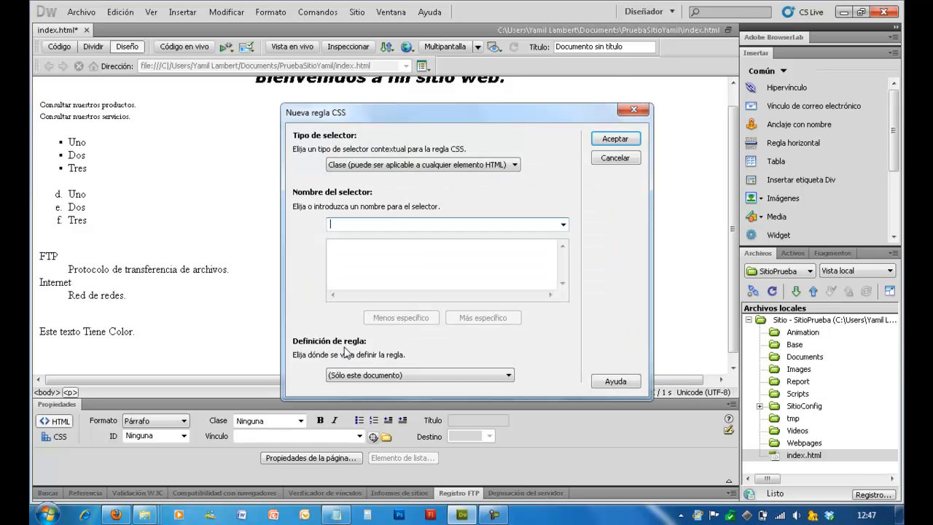
text(Esti)
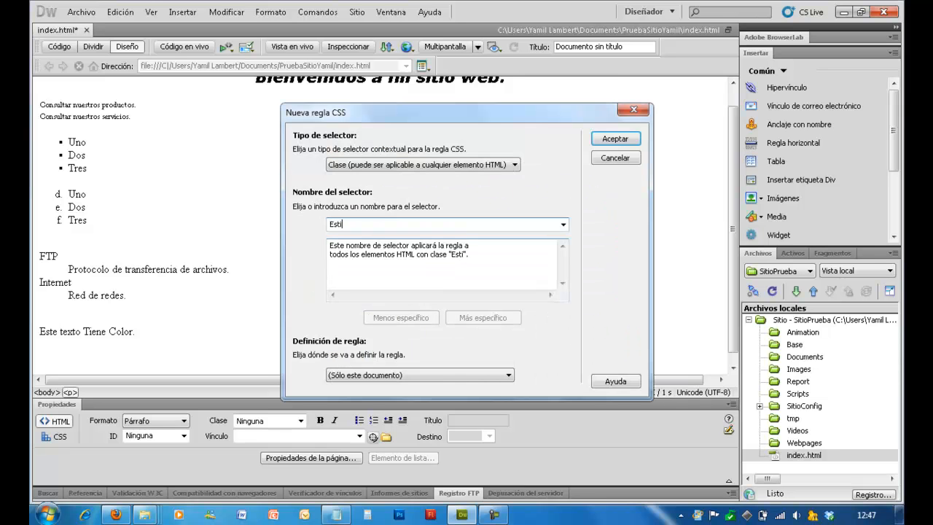
text(lo3)
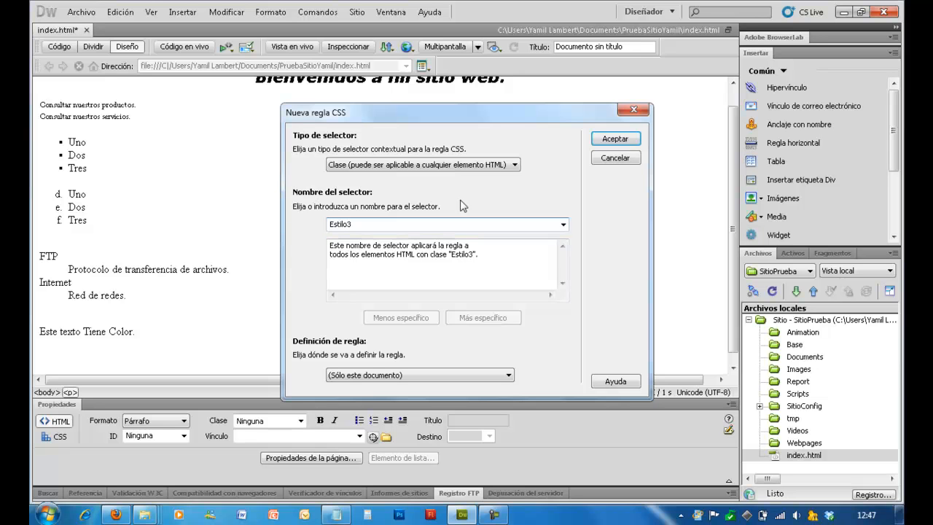
click(613, 140)
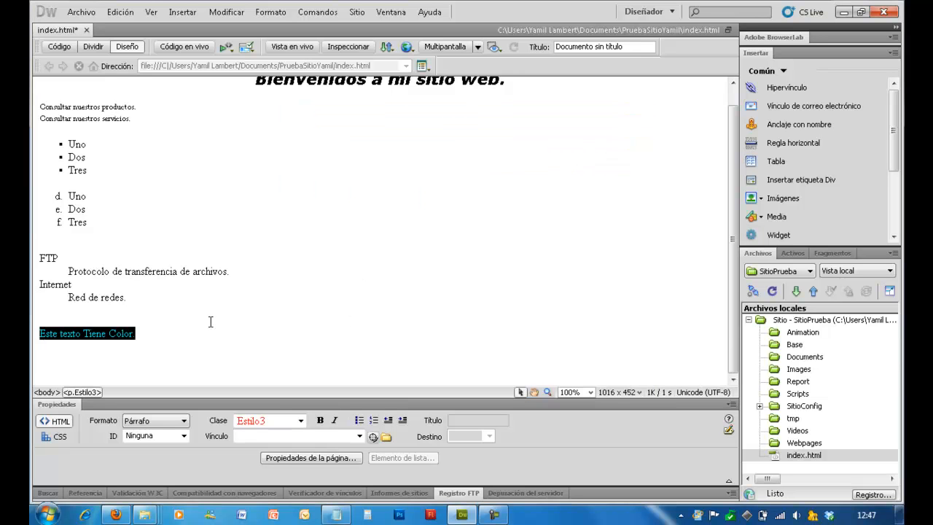
key(Left)
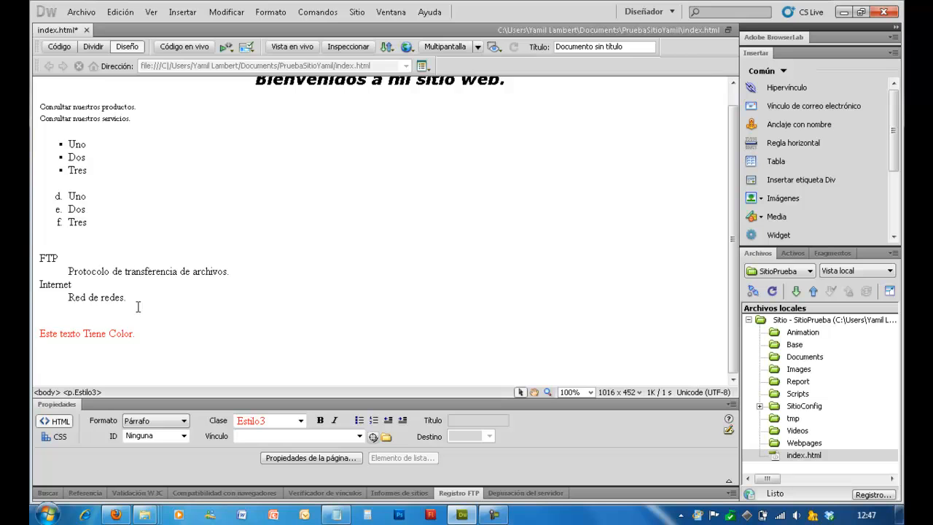
Step: Save the page and display its source code
scroll(387, 134, up, 1)
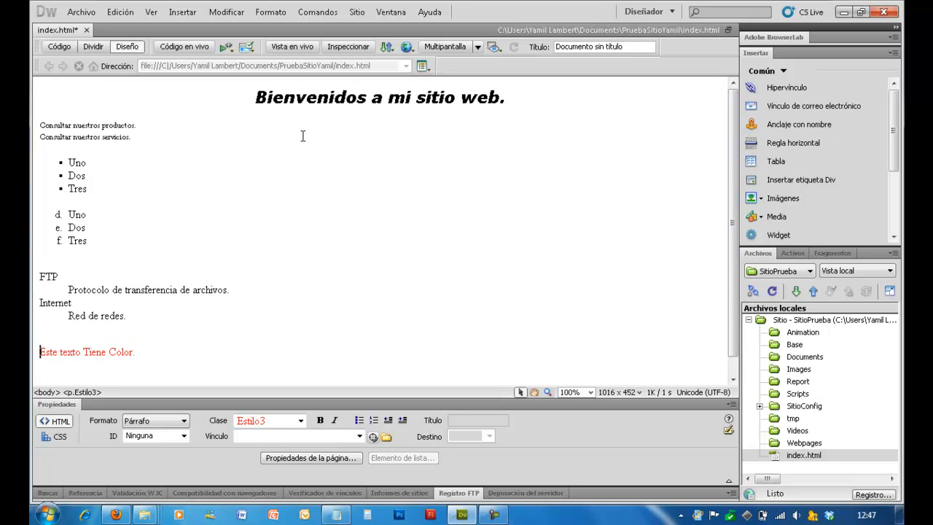
key(ctrl+s)
click(64, 48)
Step: Add a red color property to the .Estilo1 rule, on a new line after its font-family declaration
click(221, 142)
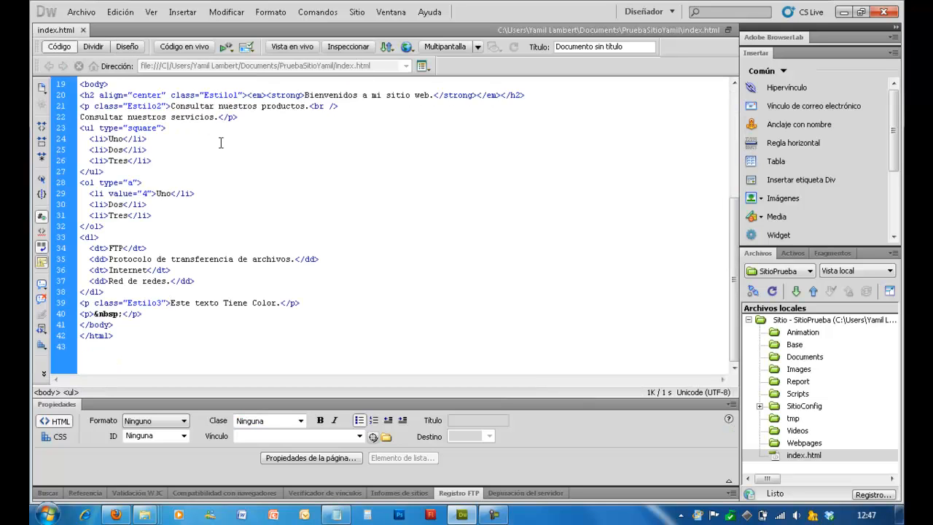
key(Up)
key(Up)
key(Up)
key(Up)
key(Up)
key(Up)
key(Up)
key(Up)
key(Up)
key(Up)
key(Up)
key(Up)
key(Up)
key(Up)
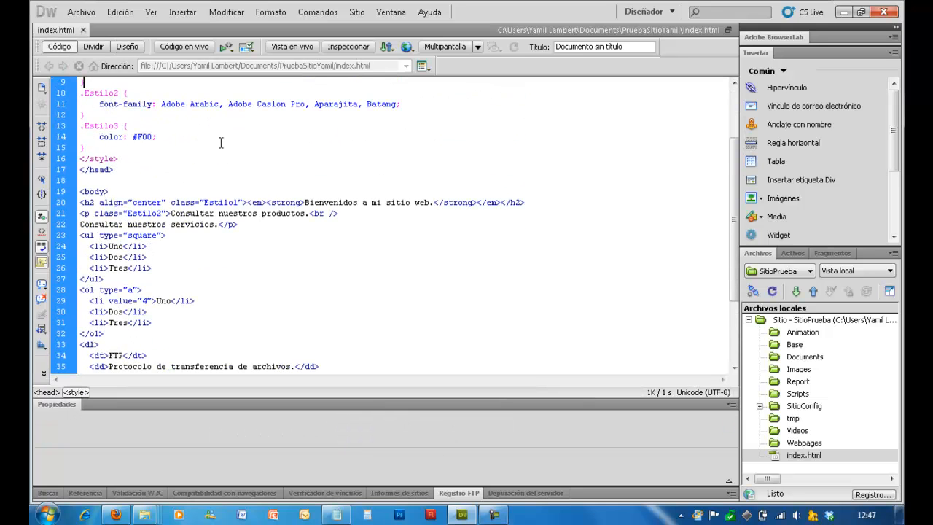
key(Up)
key(Up)
key(Up)
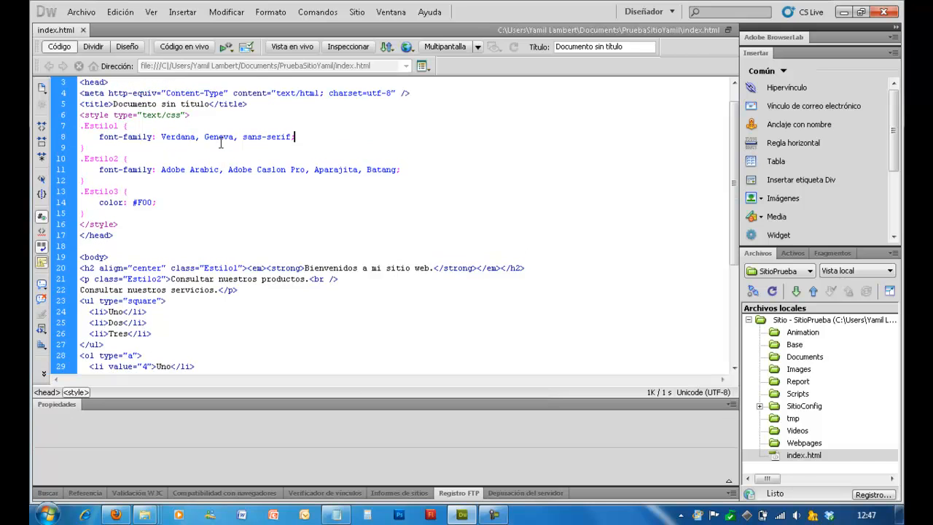
key(Return)
text(colo)
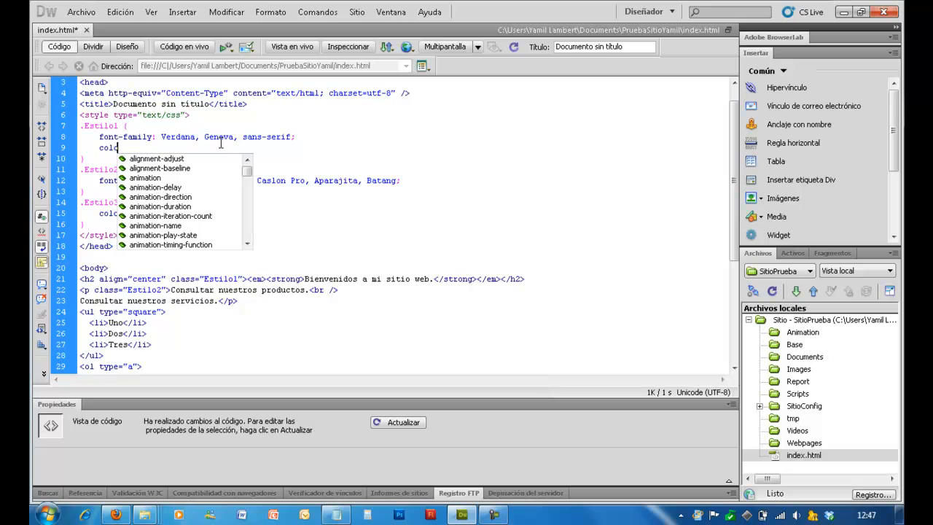
key(Return)
key(Down)
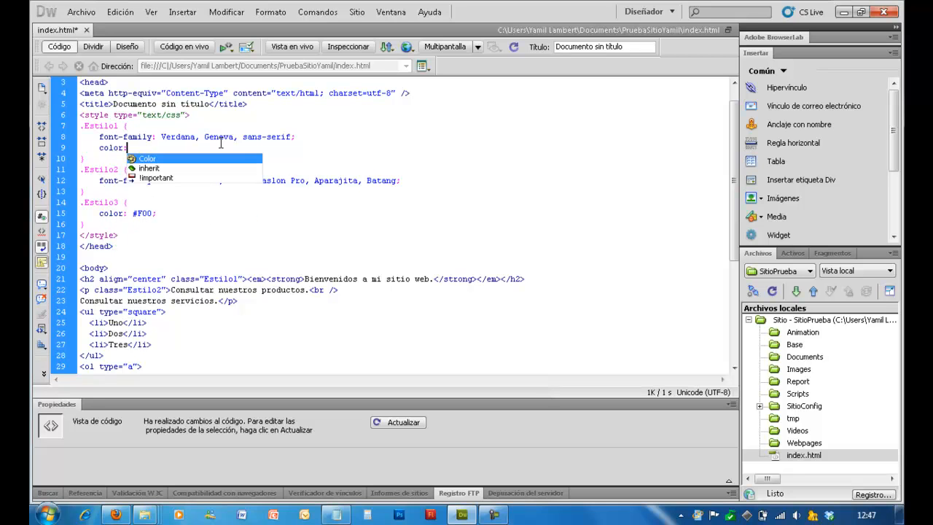
key(Return)
key(Down)
key(Down)
key(Down)
key(Down)
key(Down)
key(Down)
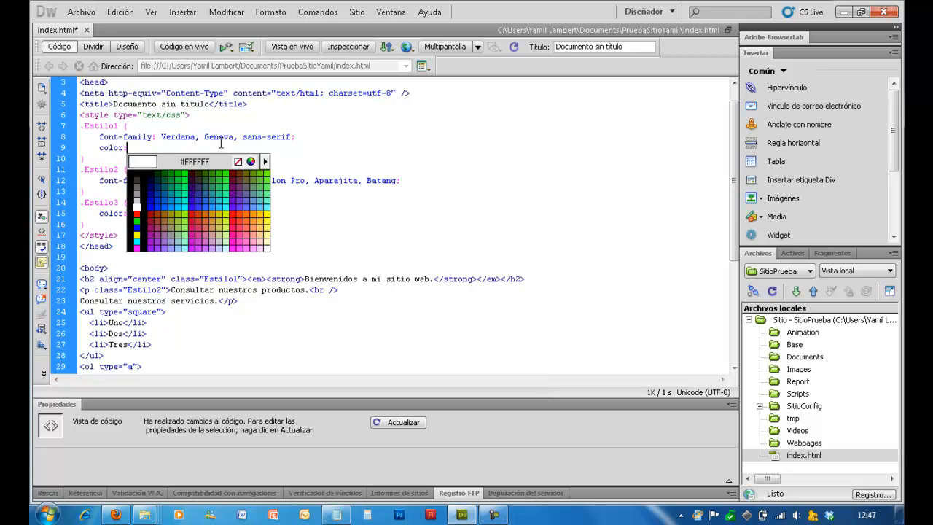
key(Return)
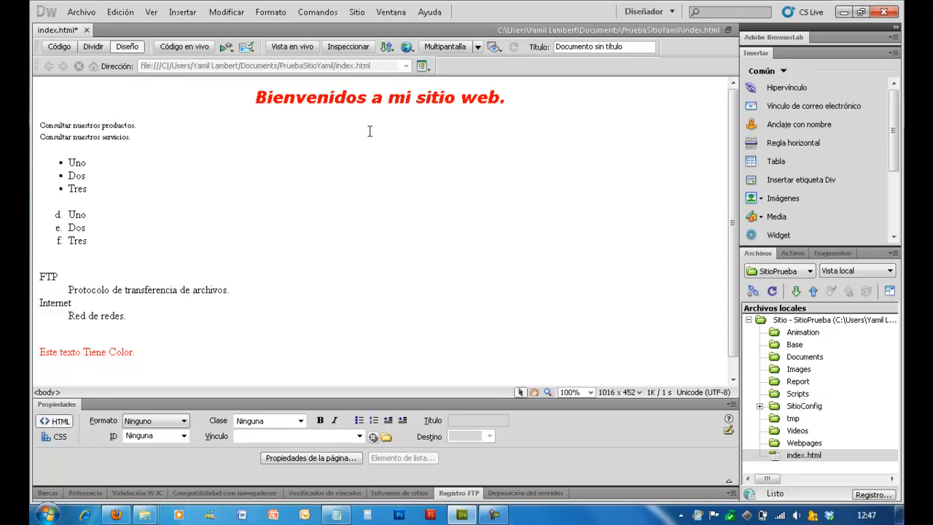
Step: Preview the page in Firefox, close the preview, and return to the design view in Dreamweaver
click(406, 48)
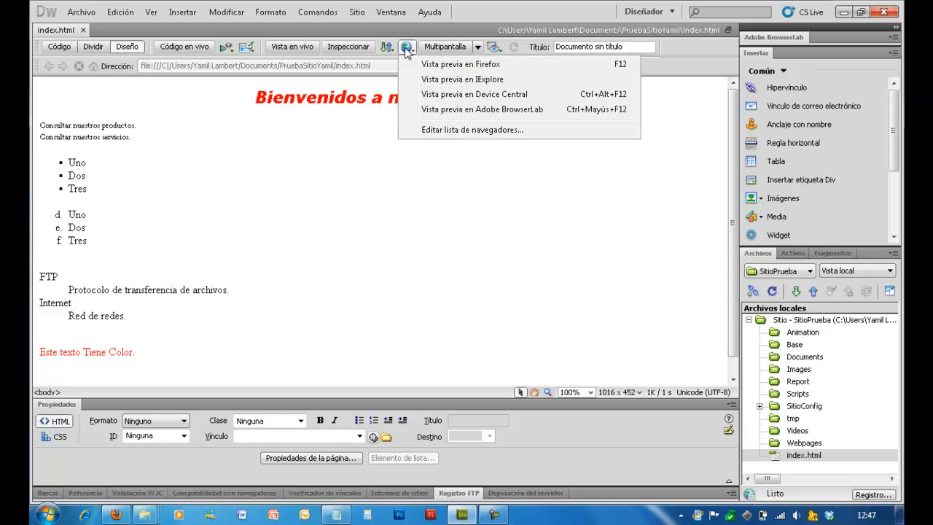
click(474, 67)
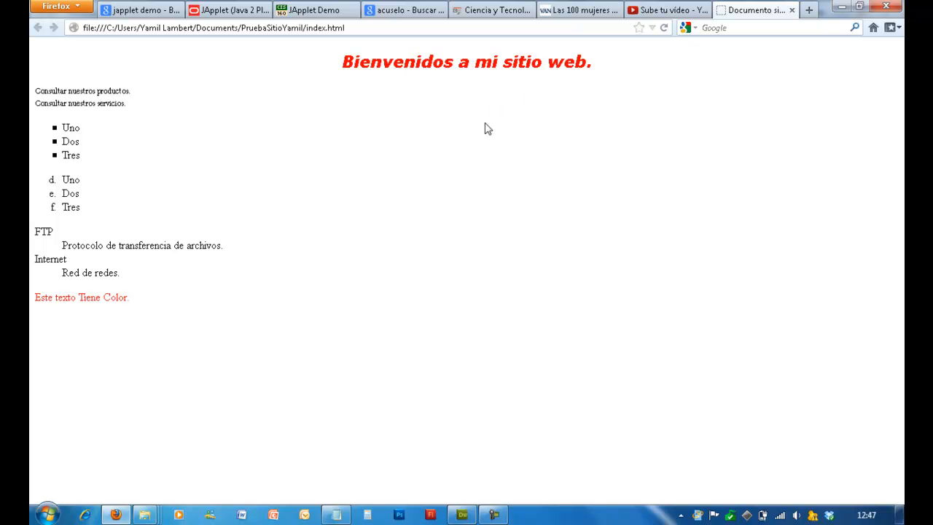
click(792, 11)
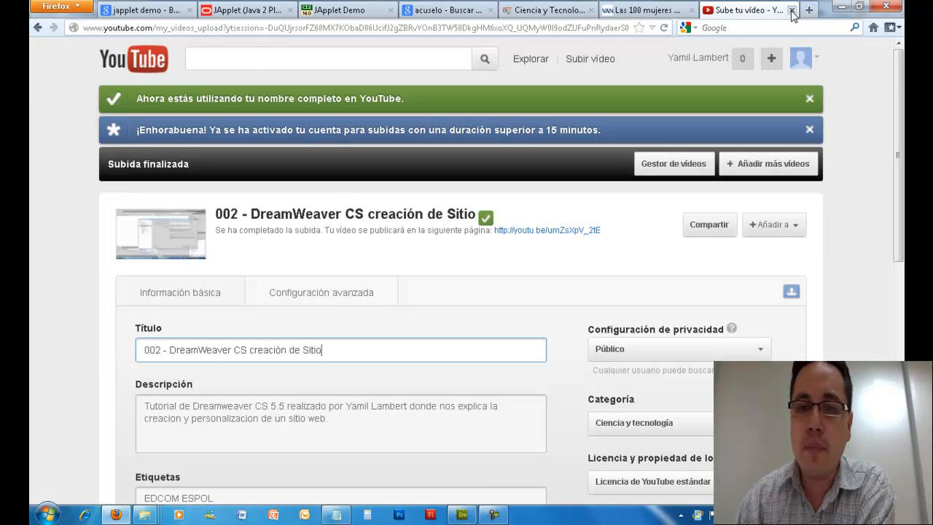
click(842, 6)
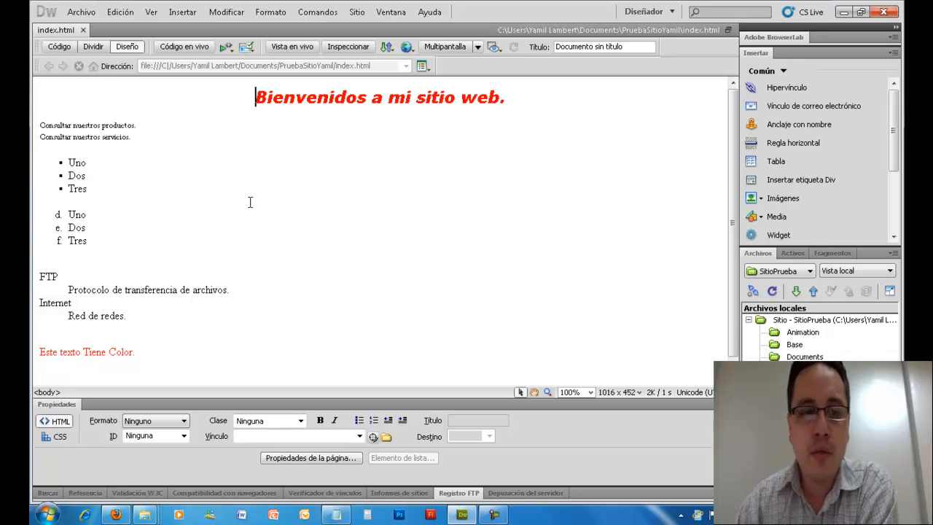